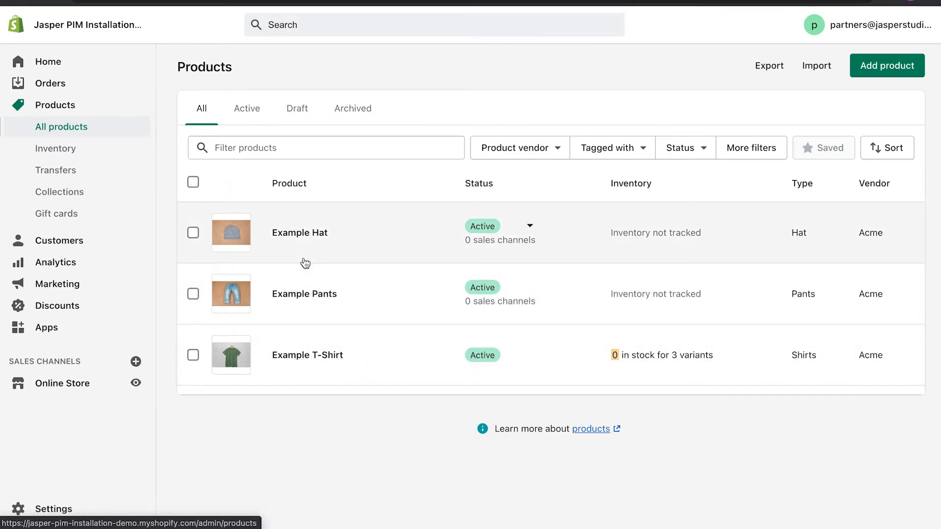
- Switch to the Shopify App Store, search for "Jasper PIM", and open the Jasper PIM app listing
left_click(250, 1)
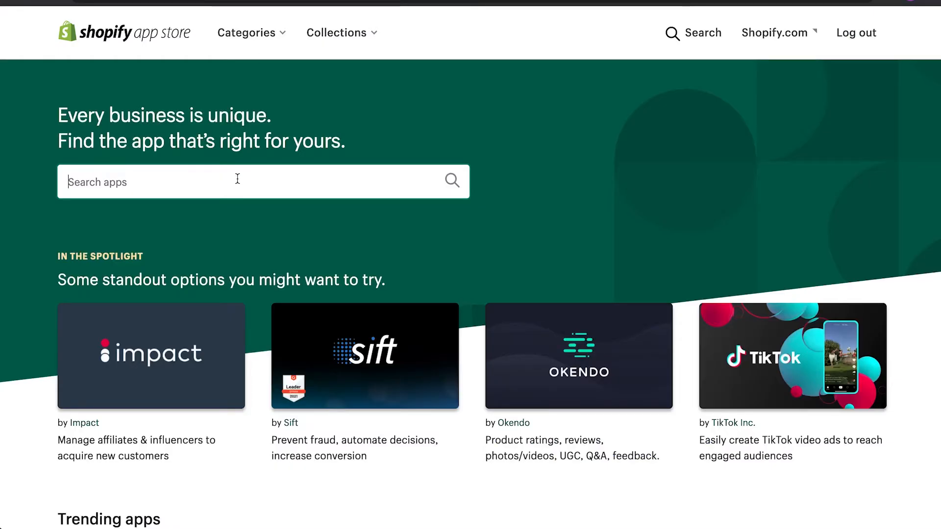
type("Jas")
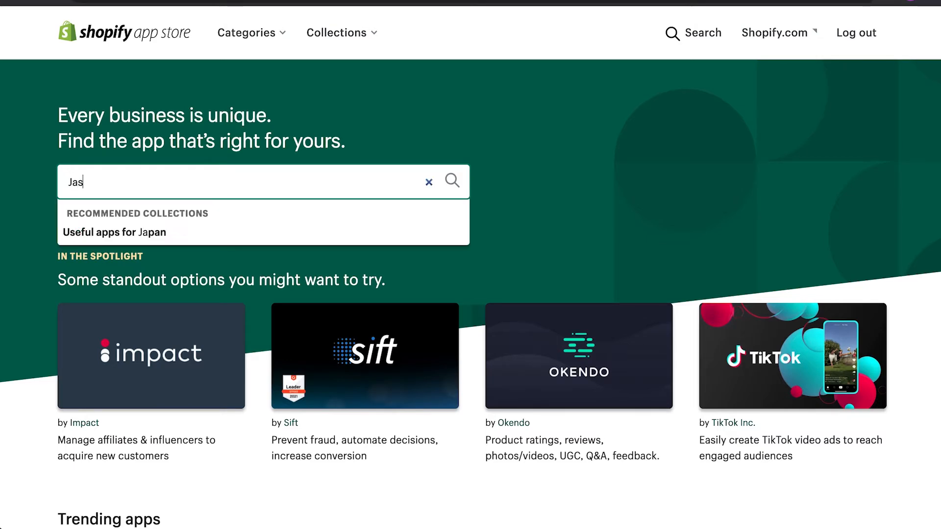
type("per PIM")
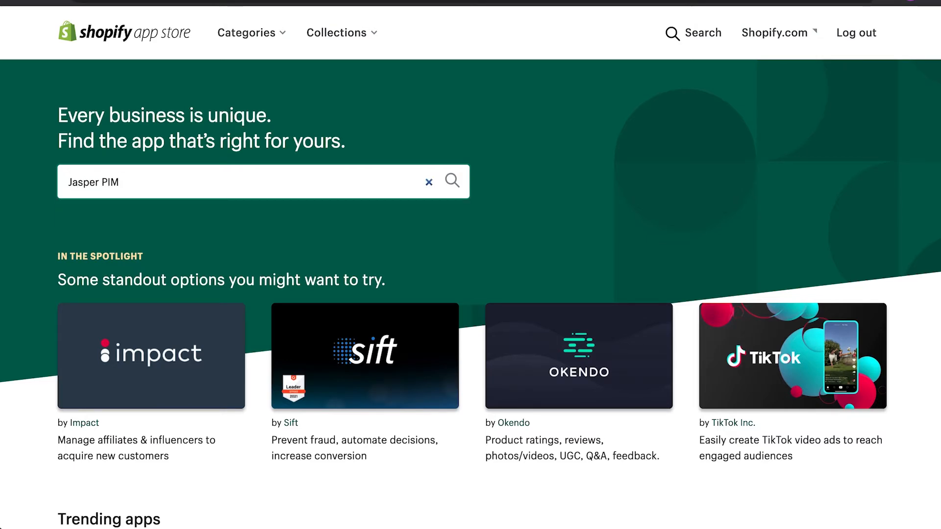
key("Return")
scroll(476, 278, "down", 2)
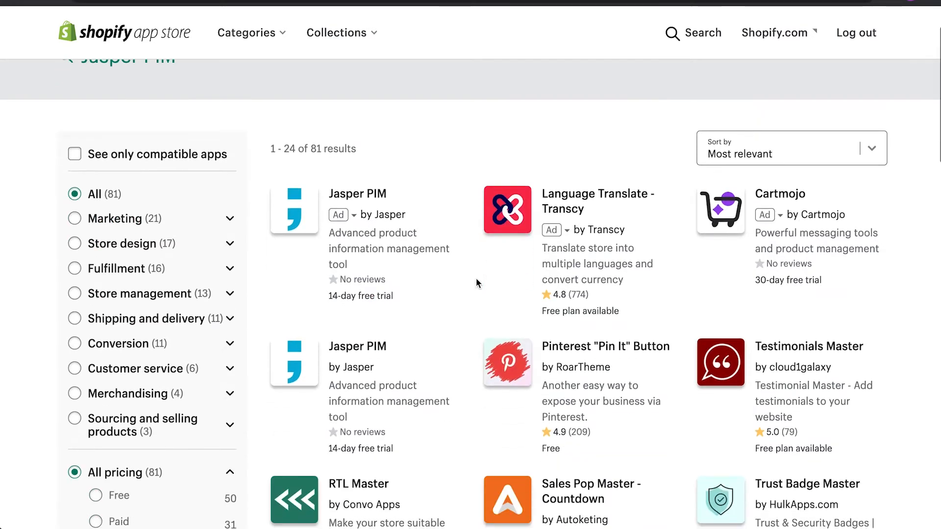
left_click(301, 355)
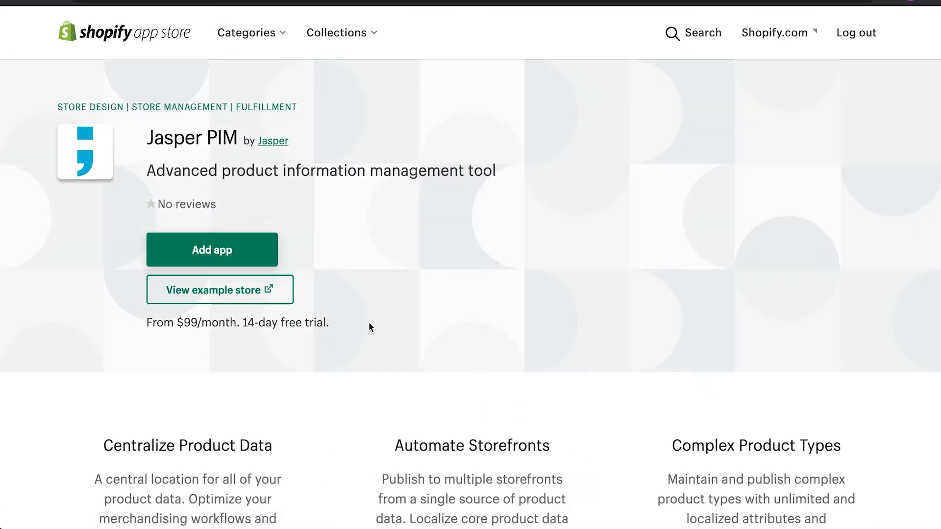
- Add the Jasper PIM app to the store and approve its installation
left_click(239, 247)
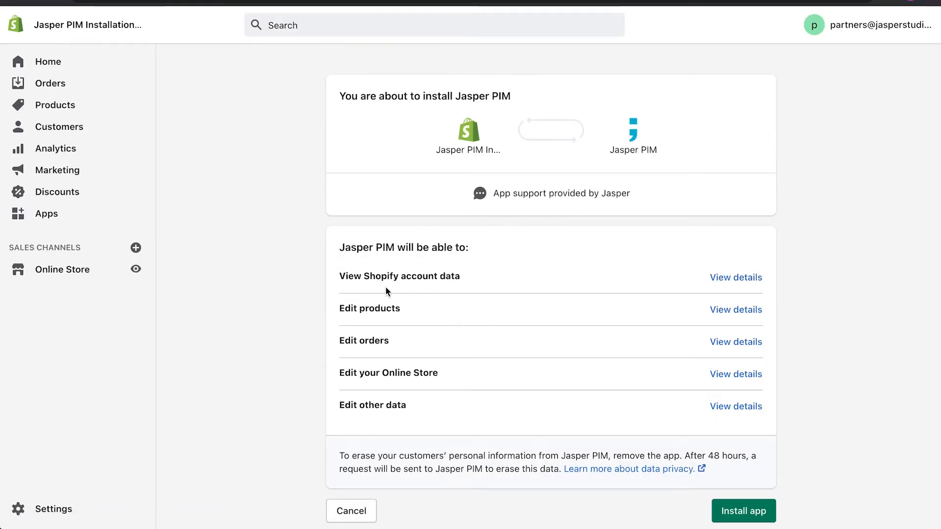
scroll(598, 271, "down", 3)
left_click(739, 446)
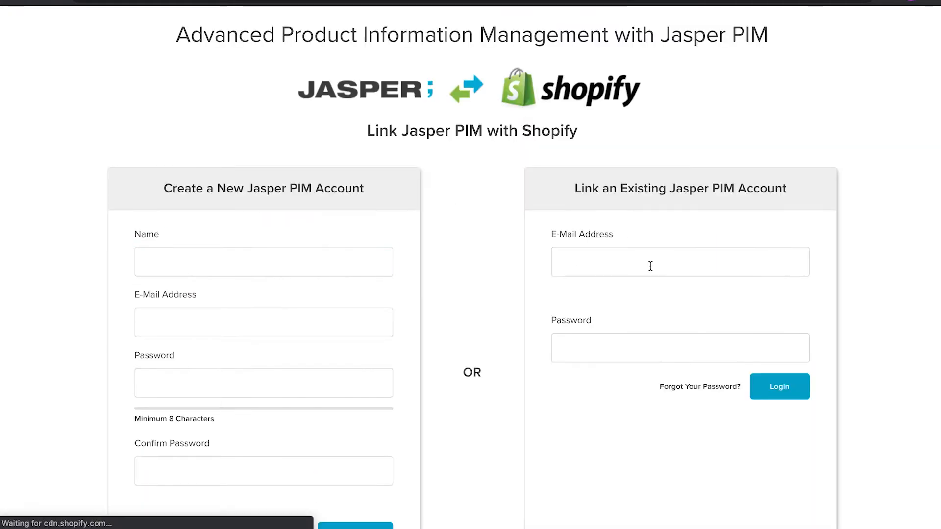
- Register a new Jasper PIM account with the name, e-mail address and confirmed password, and choose to import product data from Shopify
scroll(560, 145, "down", 1)
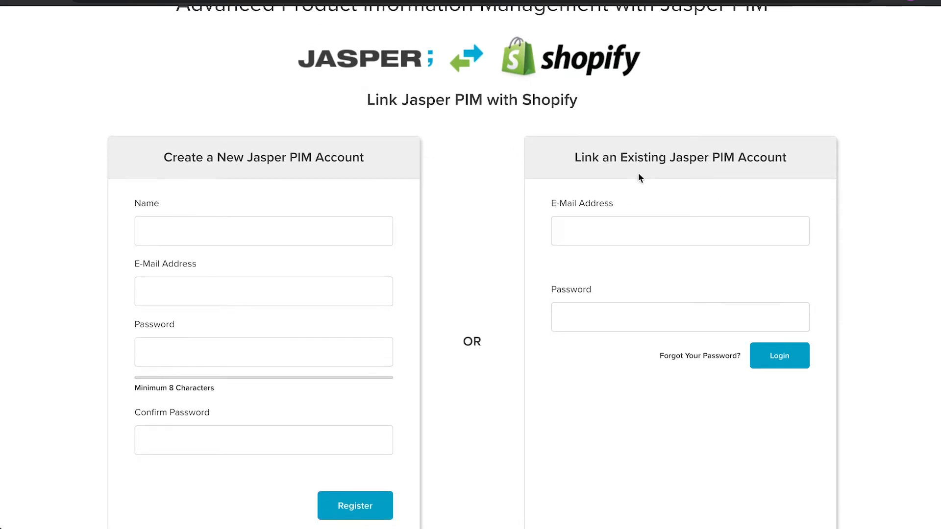
scroll(641, 161, "down", 1)
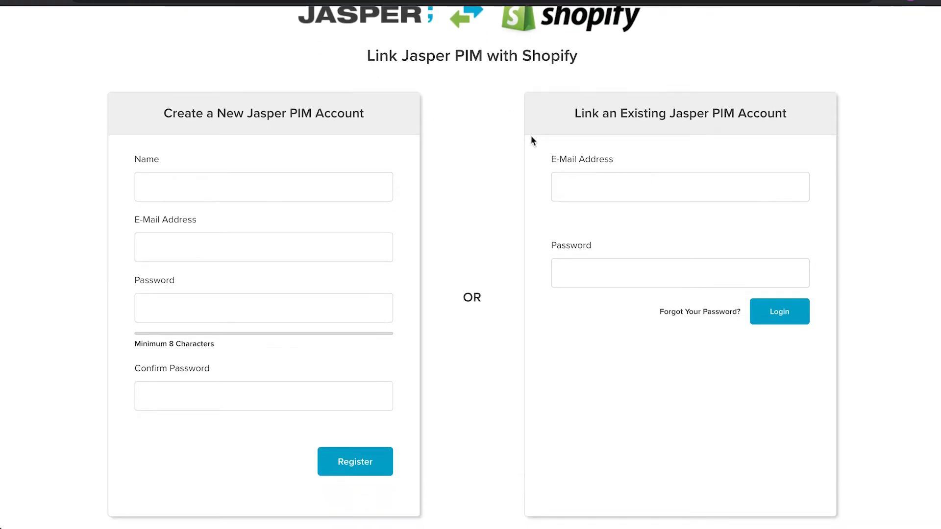
left_click(220, 193)
type("nic")
type("•")
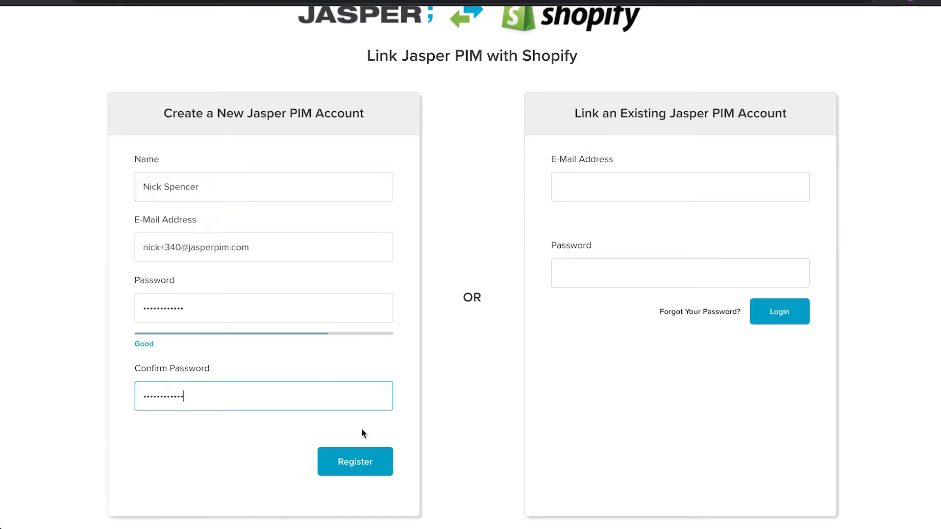
left_click(366, 470)
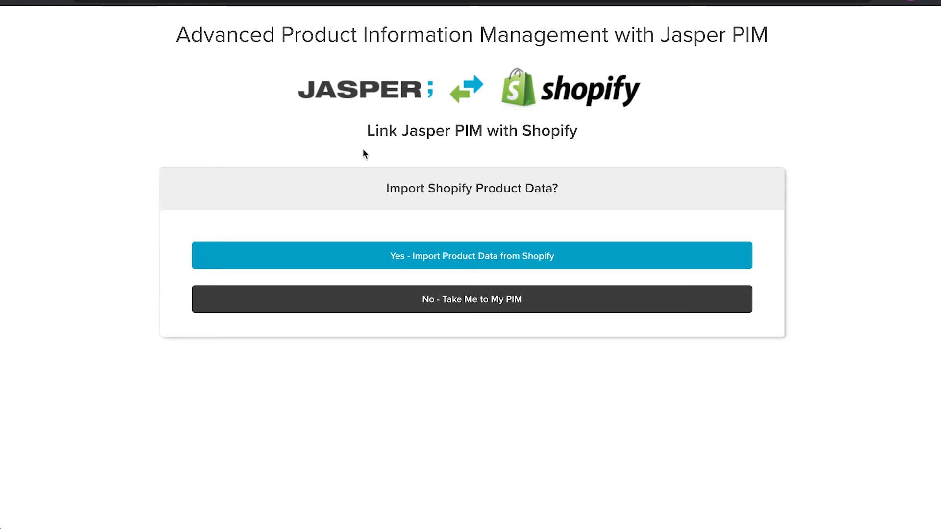
left_click(398, 255)
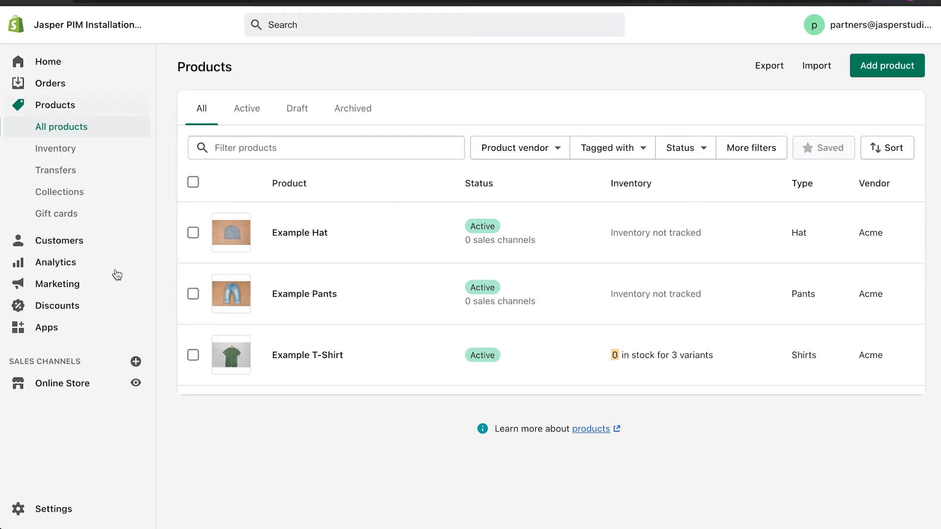
- Open Jasper PIM from the Shopify store's installed apps and dismiss its welcome message
left_click(88, 331)
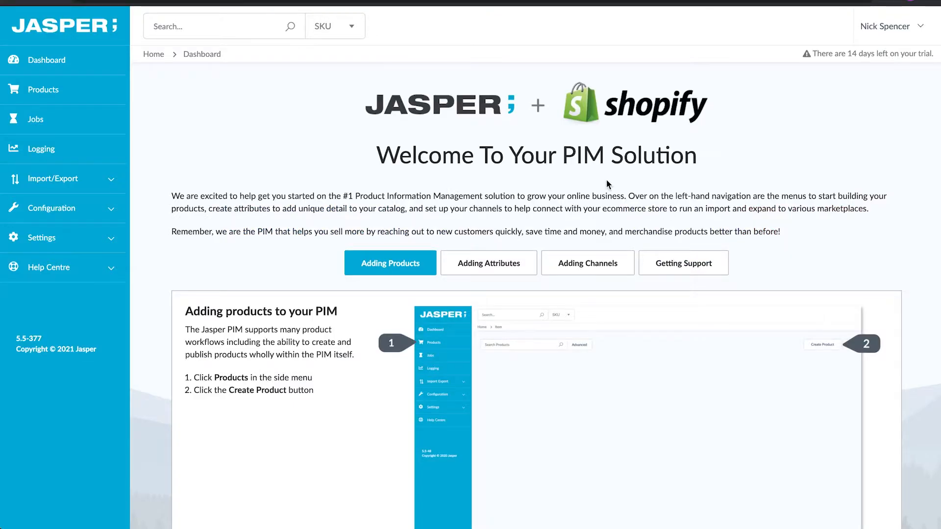
scroll(610, 180, "down", 2)
scroll(610, 181, "up", 2)
scroll(609, 180, "down", 2)
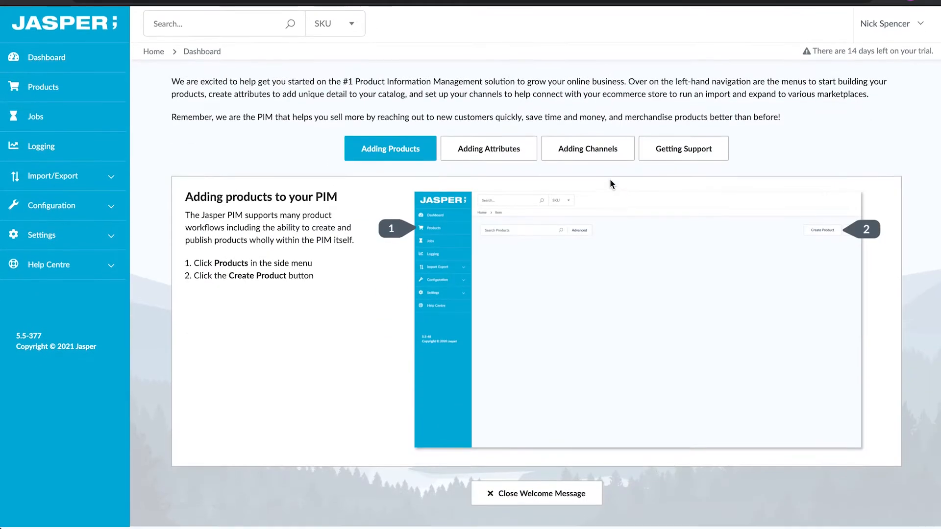
scroll(629, 184, "up", 2)
scroll(628, 178, "down", 3)
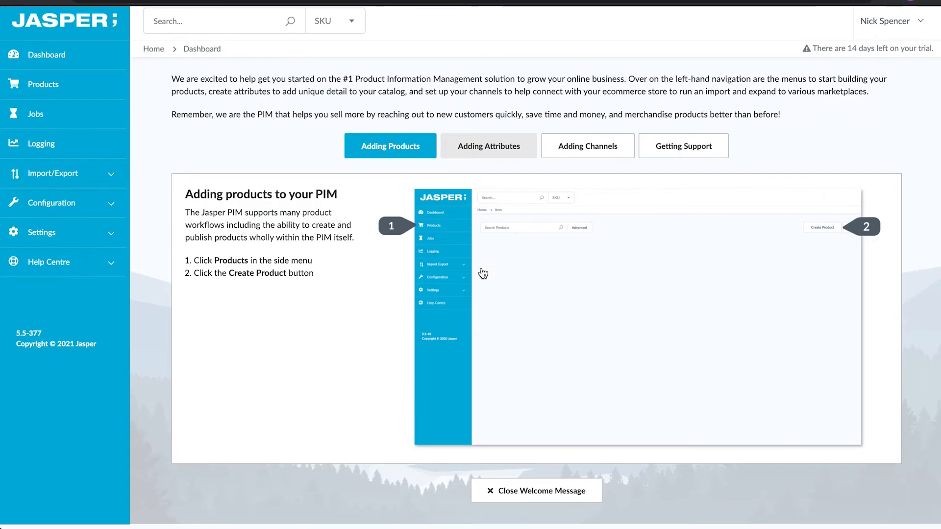
left_click(494, 496)
scroll(494, 485, "up", 3)
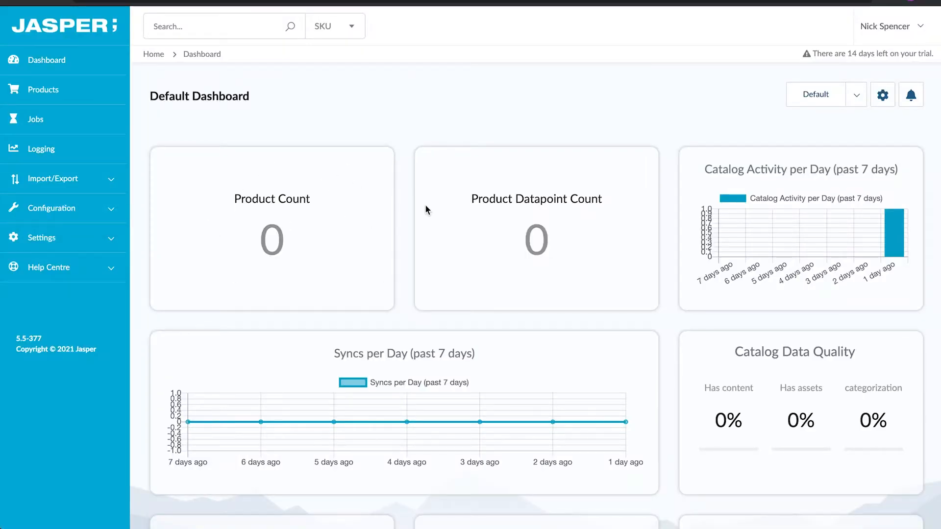
- Review the default dashboard, check the status of the ShopifyImport job, and return to the dashboard
scroll(425, 209, "down", 3)
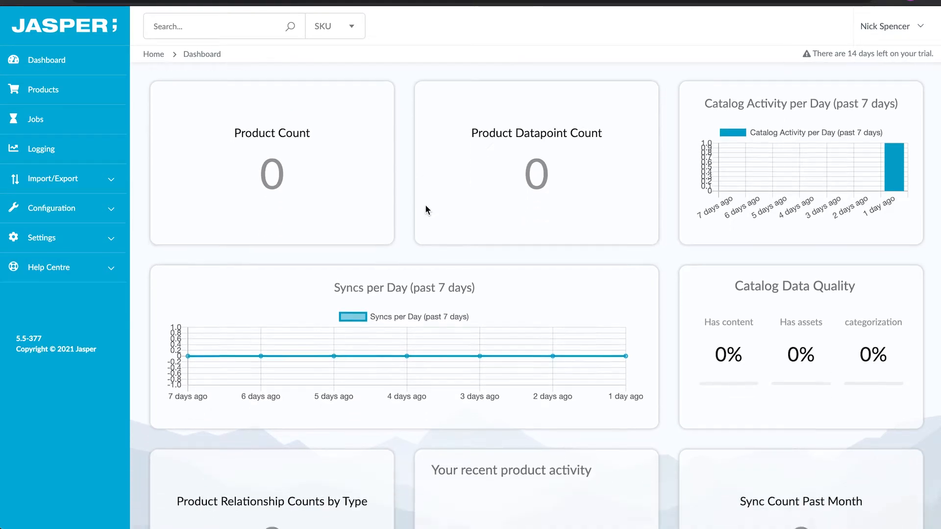
scroll(421, 206, "up", 3)
left_click(76, 131)
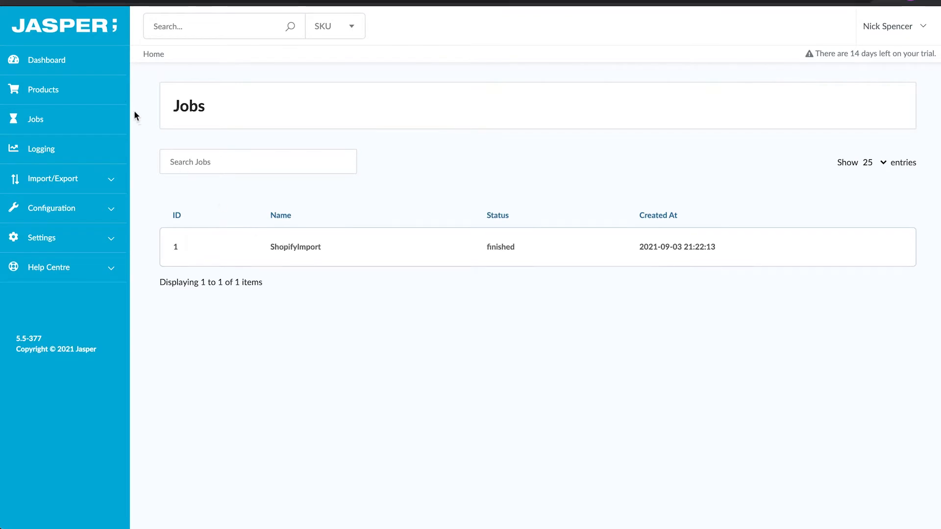
left_click(76, 62)
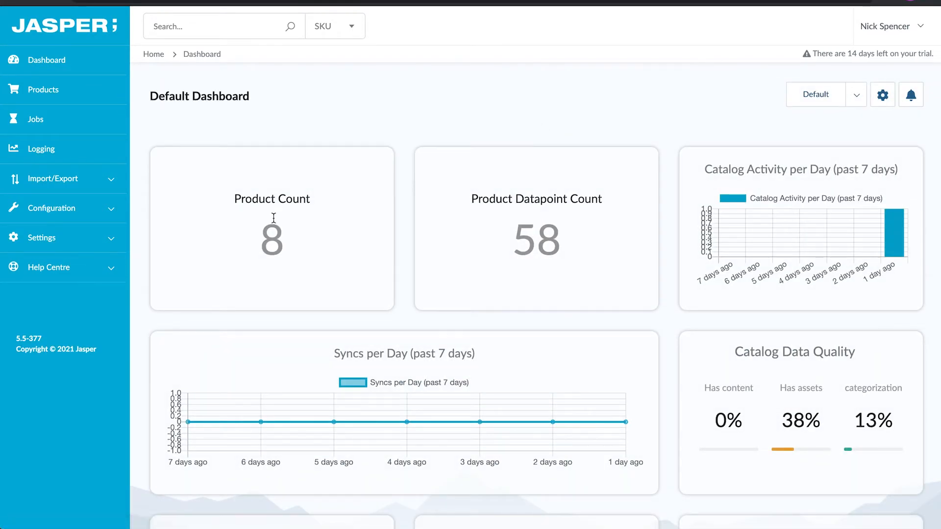
- Open the Example T-Shirt product in Jasper PIM and the same product in the Shopify admin
left_click(72, 94)
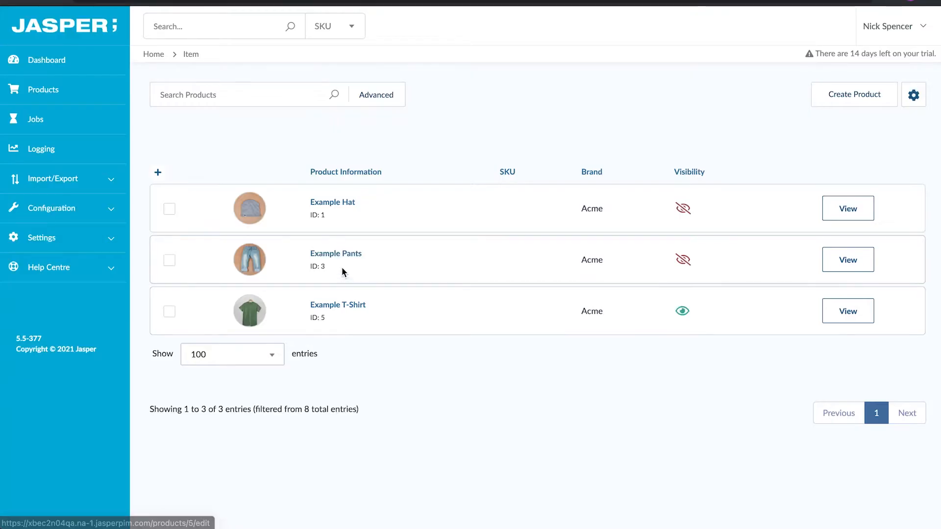
left_click(349, 307)
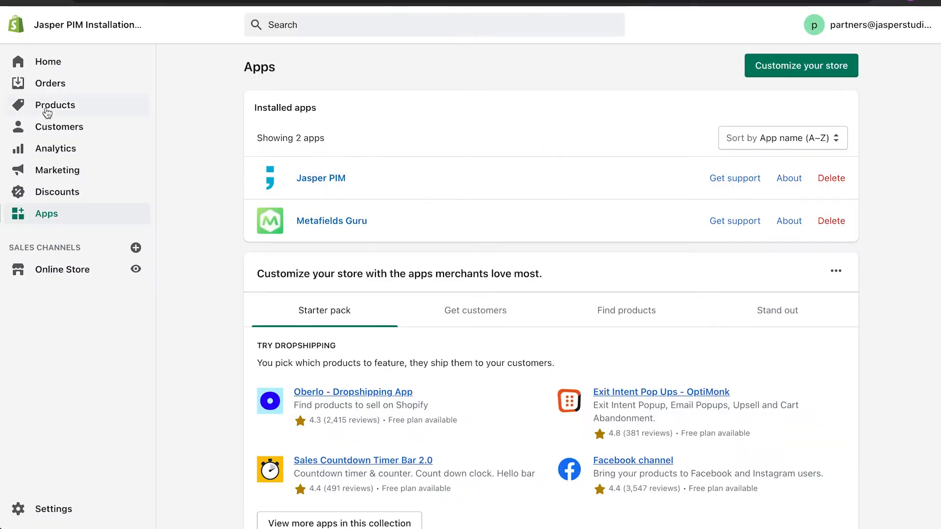
left_click(55, 104)
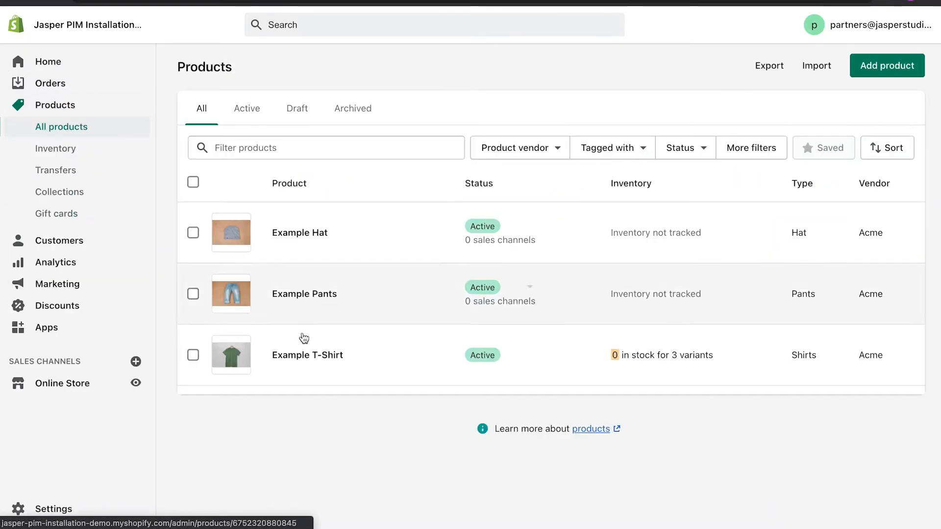
left_click(299, 360)
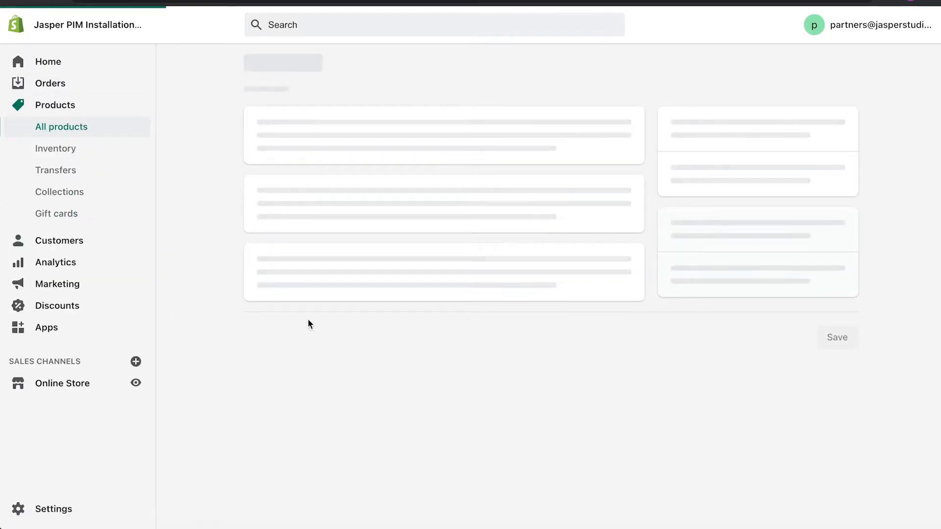
scroll(333, 232, "down", 7)
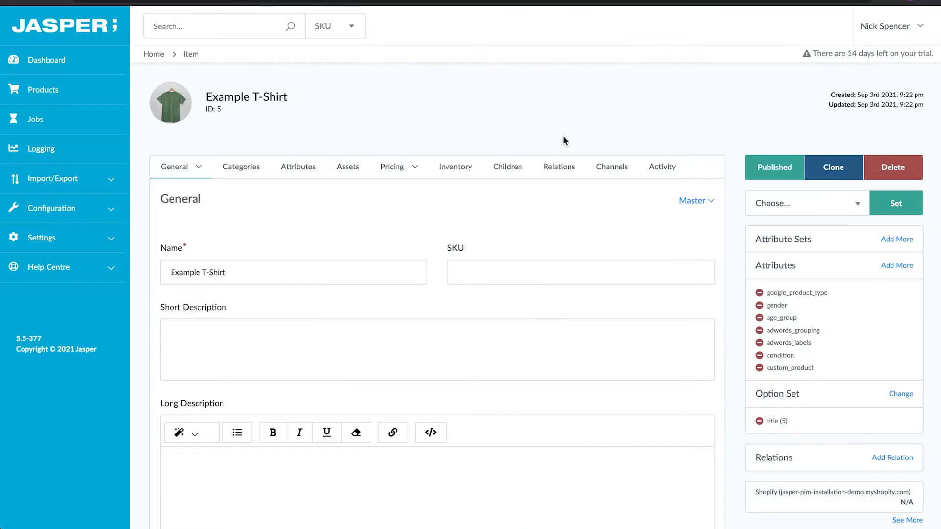
- Compare the Example T-Shirt's child products in Jasper PIM with its variants in Shopify
left_click(518, 170)
scroll(492, 211, "down", 4)
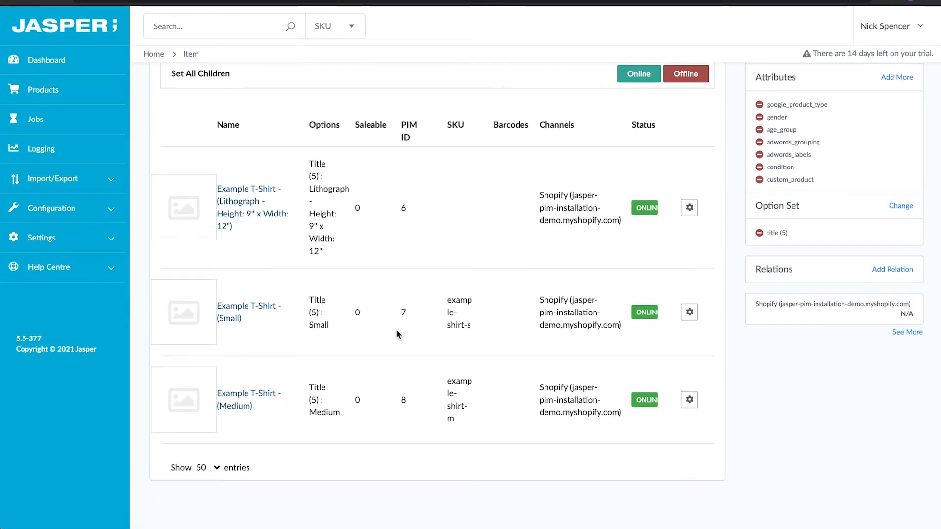
scroll(397, 329, "up", 1)
scroll(330, 217, "up", 3)
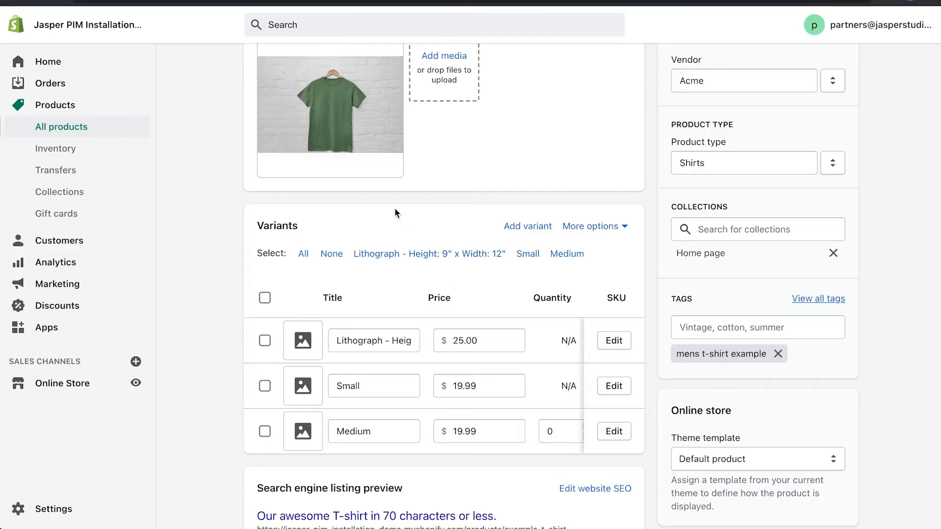
scroll(395, 211, "down", 2)
scroll(395, 210, "up", 9)
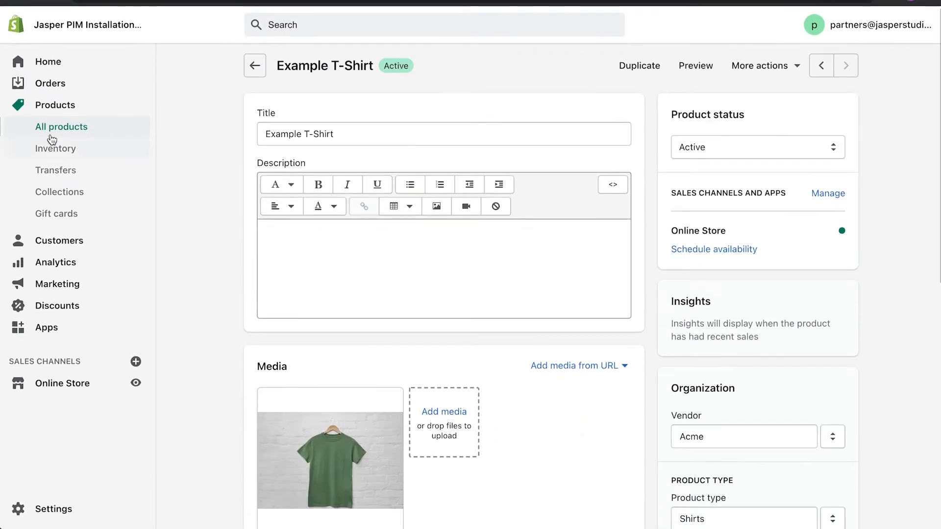
- Compare the Shopify collections with the T-shirt's assigned categories in Jasper PIM, and return to the product's general details
left_click(60, 191)
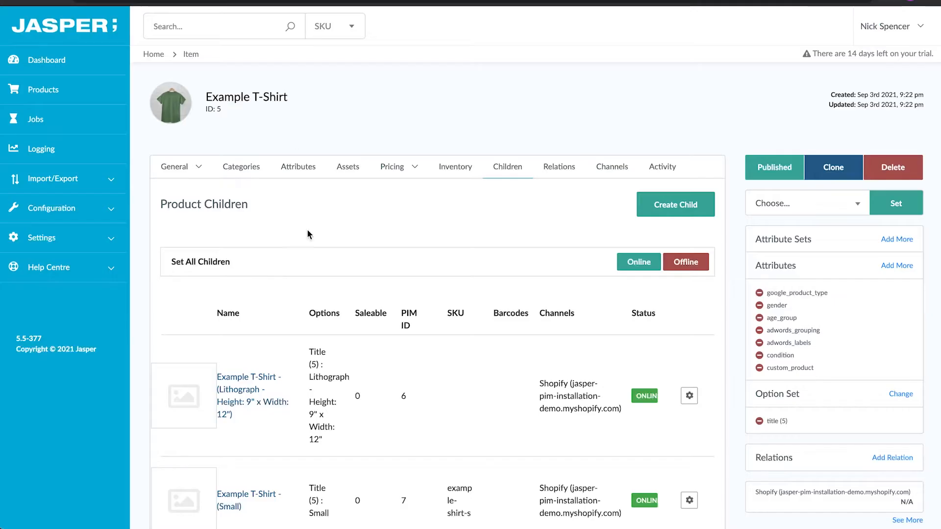
left_click(254, 167)
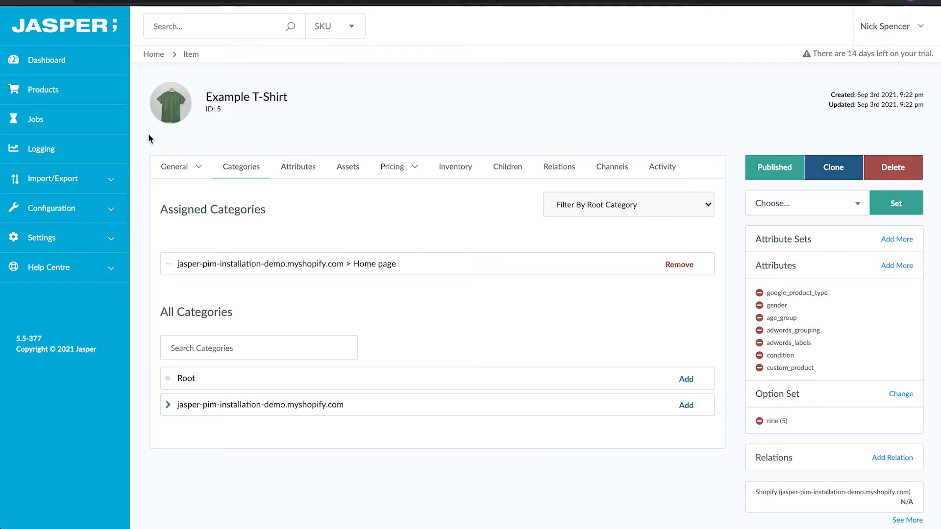
left_click(182, 165)
left_click(184, 190)
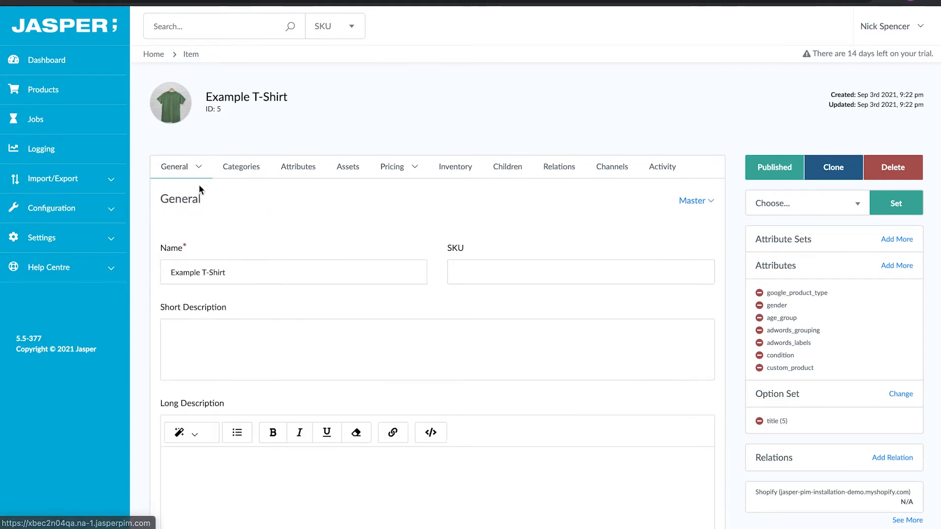
- Open the Shopify channel configuration for editing and examine its channel details and settings
left_click(75, 209)
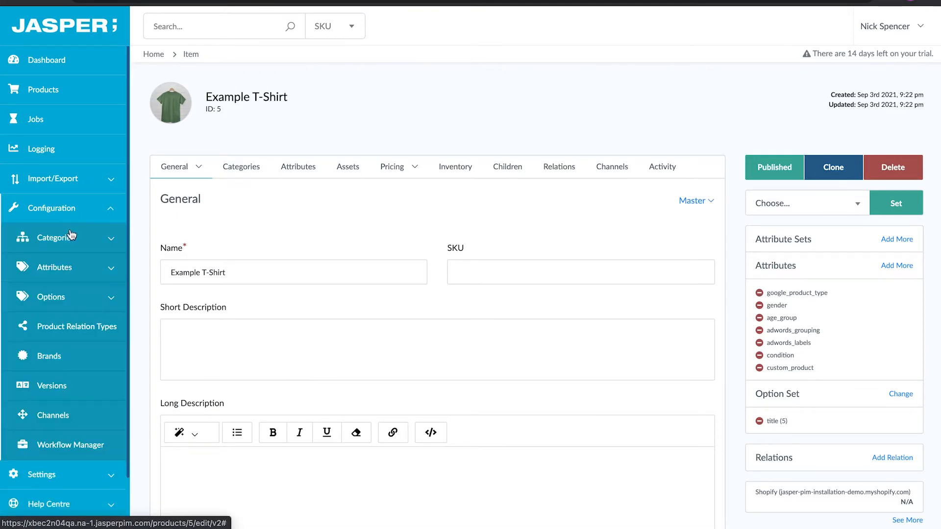
scroll(68, 289, "down", 1)
left_click(54, 387)
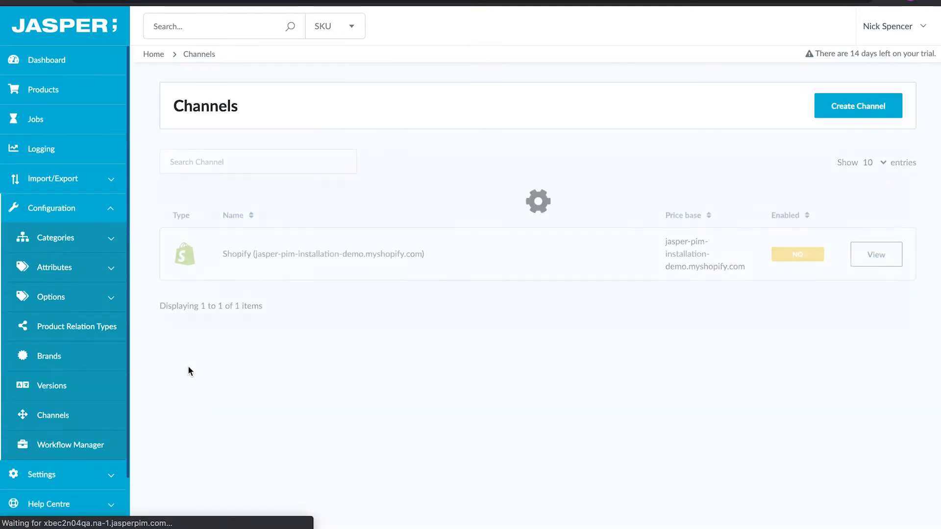
left_click(864, 264)
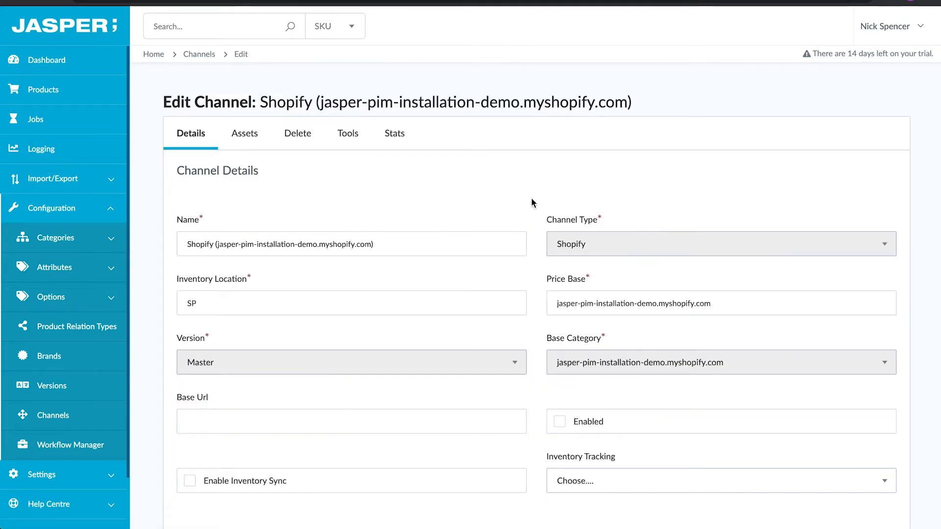
scroll(532, 200, "down", 2)
scroll(532, 200, "up", 2)
scroll(563, 203, "down", 2)
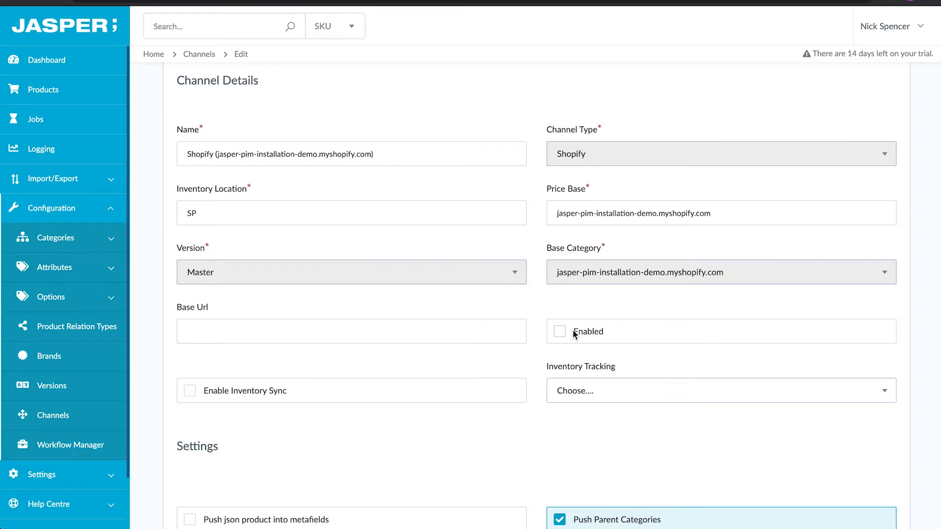
scroll(573, 330, "up", 2)
scroll(393, 196, "down", 3)
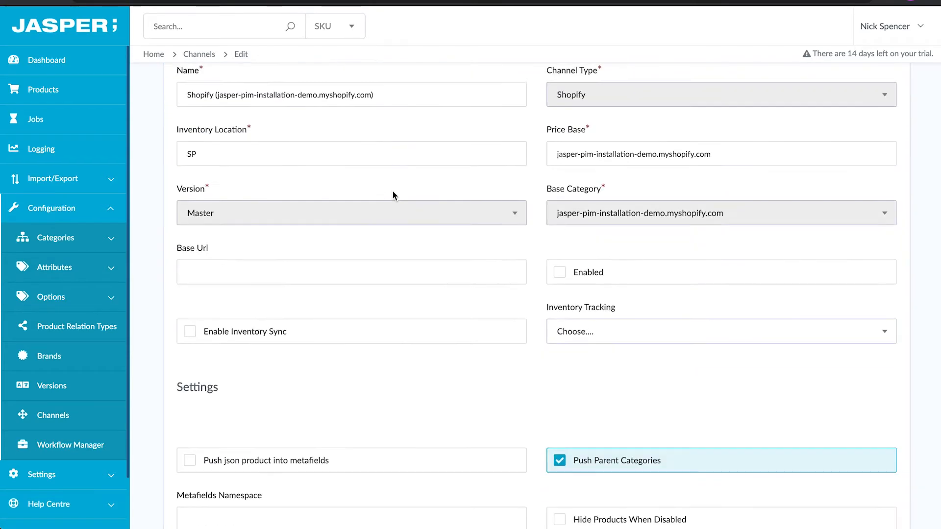
- Enable the Shopify channel and turn on its inventory sync
left_click(588, 275)
left_click(361, 331)
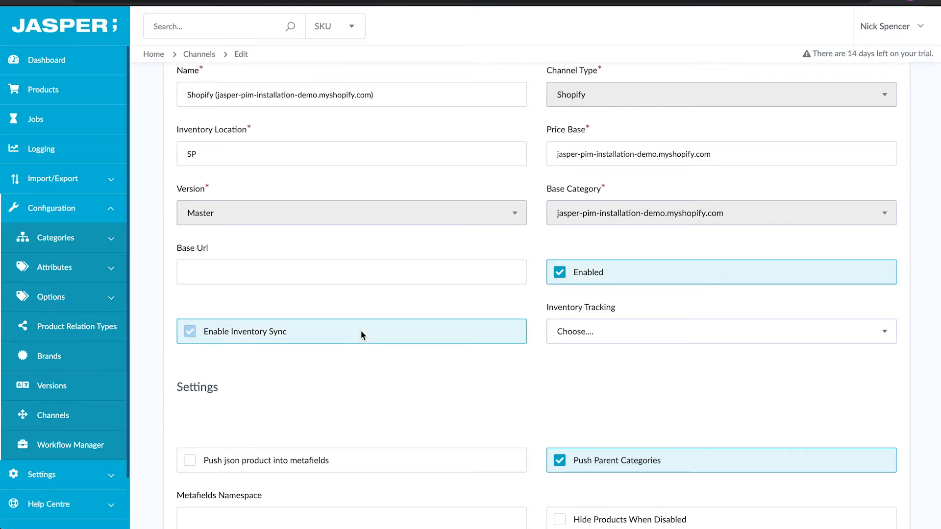
scroll(360, 331, "down", 3)
scroll(382, 304, "down", 1)
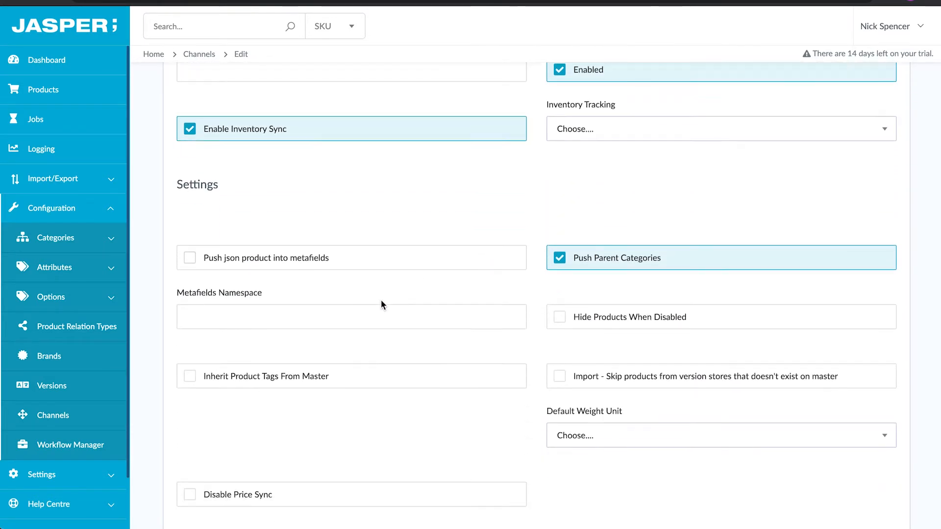
- Set the channel's metafields namespace to "jasper" and save the channel
left_click(361, 312)
type("jaspe")
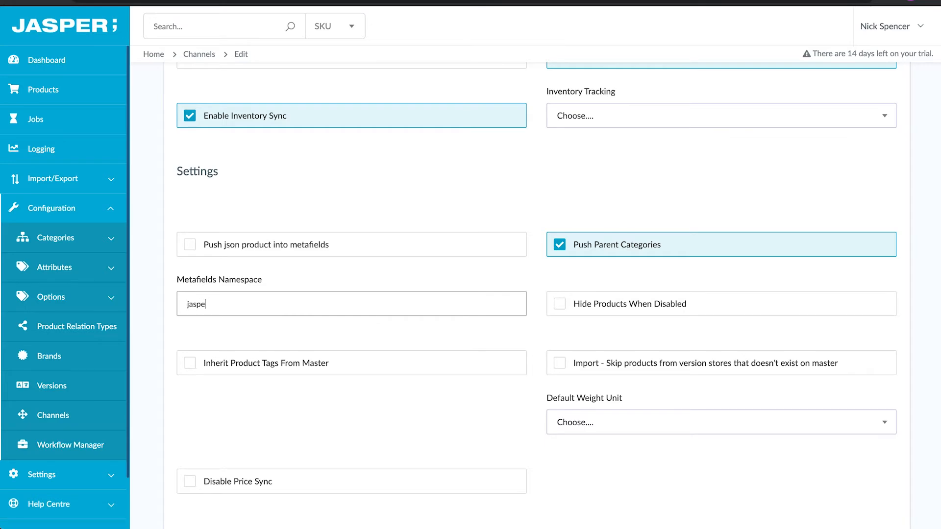
type("r")
scroll(533, 331, "down", 8)
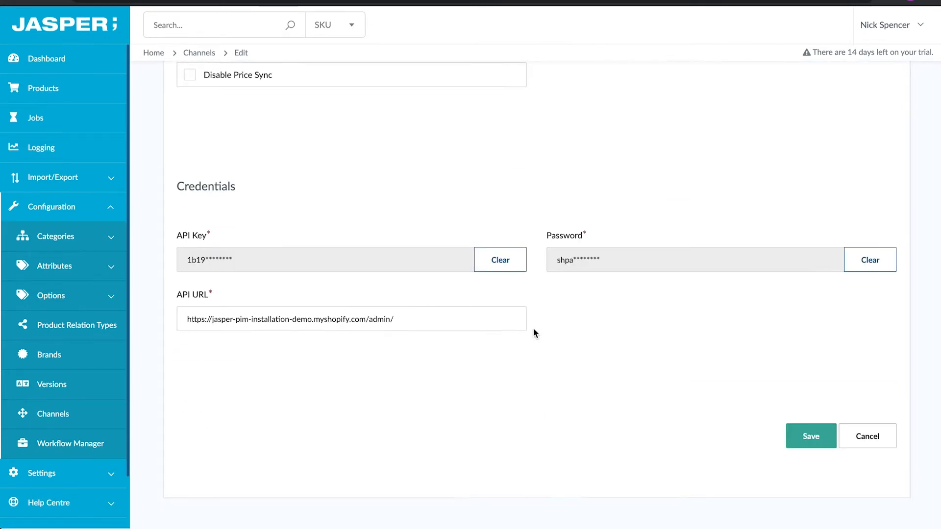
left_click(803, 437)
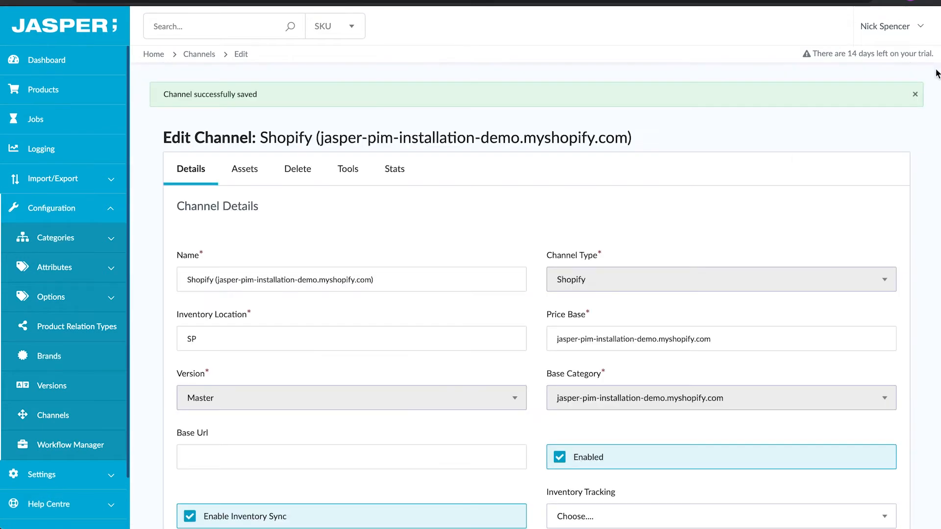
scroll(759, 112, "down", 1)
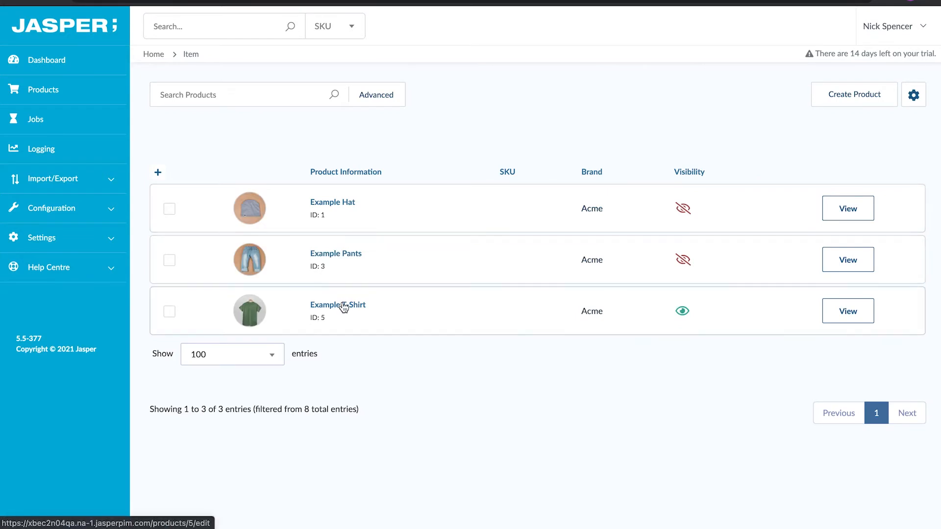
- Open the Example T-Shirt product and examine the attributes assigned to it
left_click(344, 306)
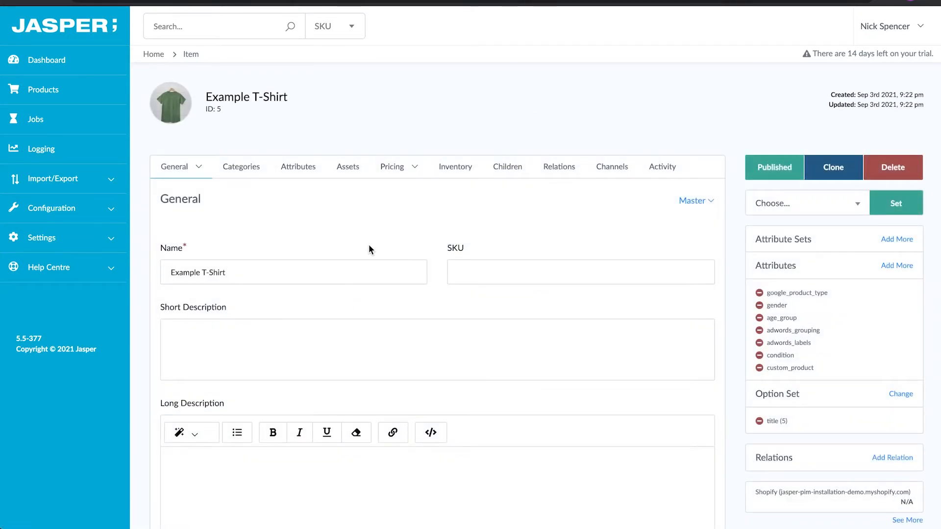
left_click(304, 176)
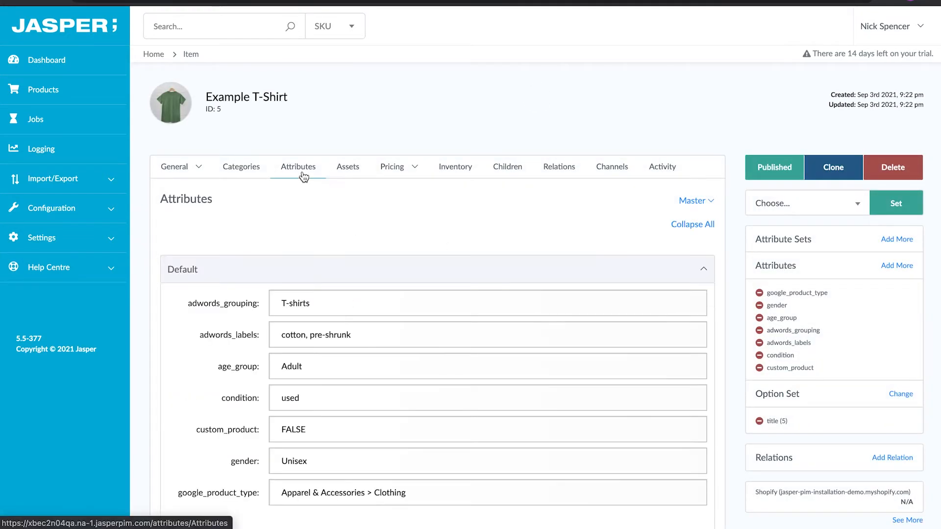
scroll(367, 196, "down", 2)
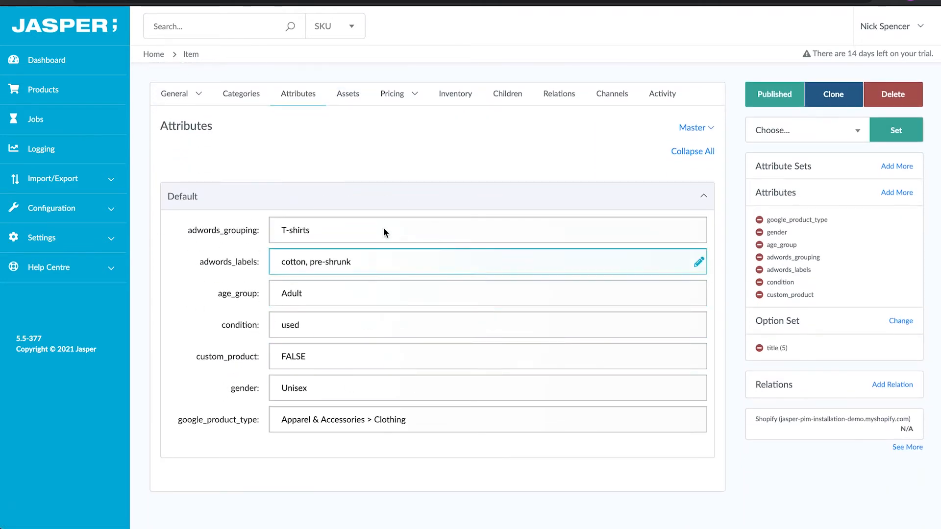
scroll(322, 284, "up", 2)
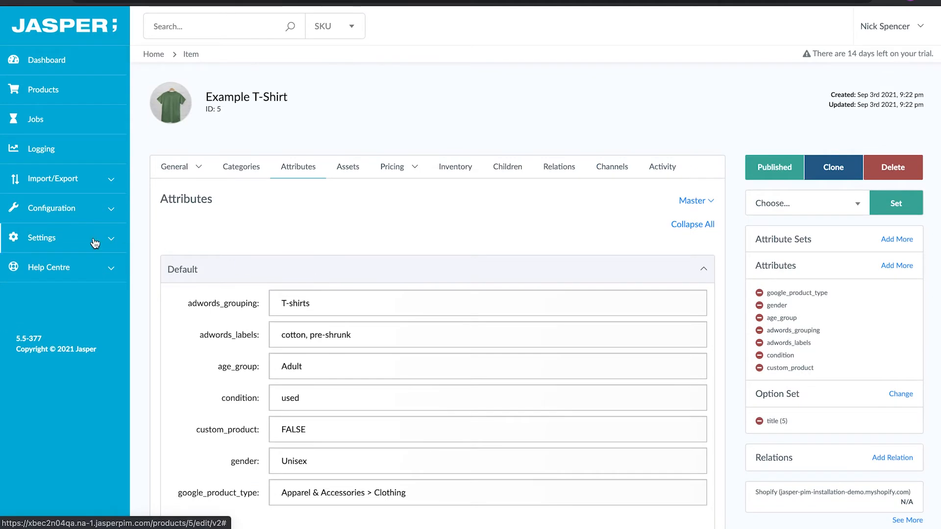
- Start a new attribute in the attribute configuration and name it "T-Shirt Material Type"
left_click(92, 211)
left_click(87, 271)
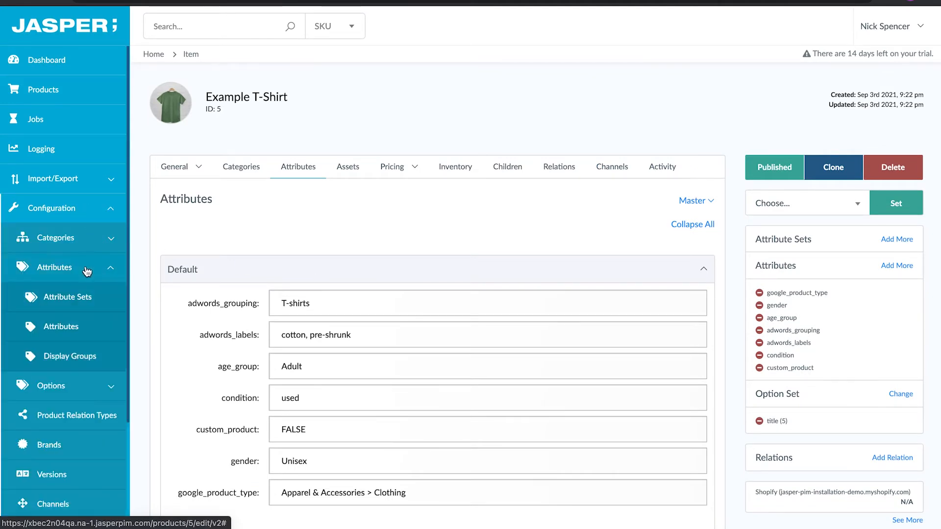
left_click(76, 328)
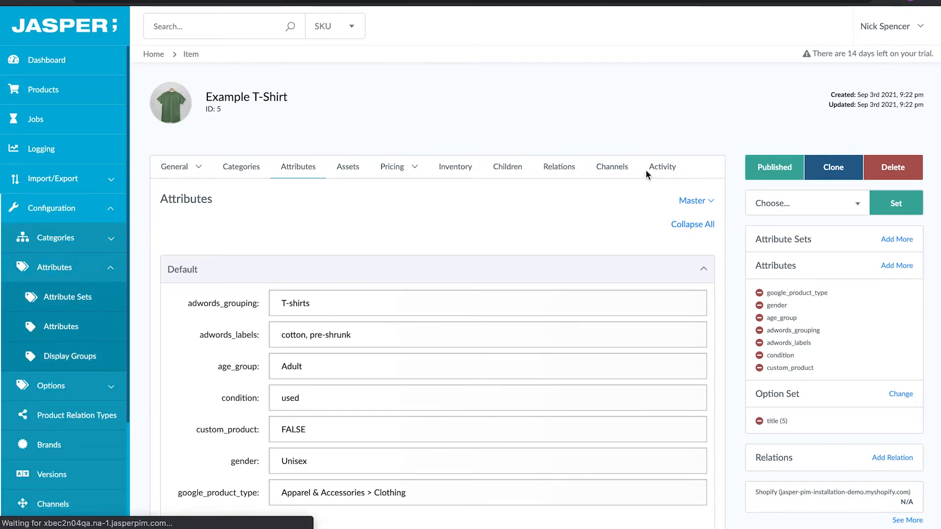
left_click(855, 106)
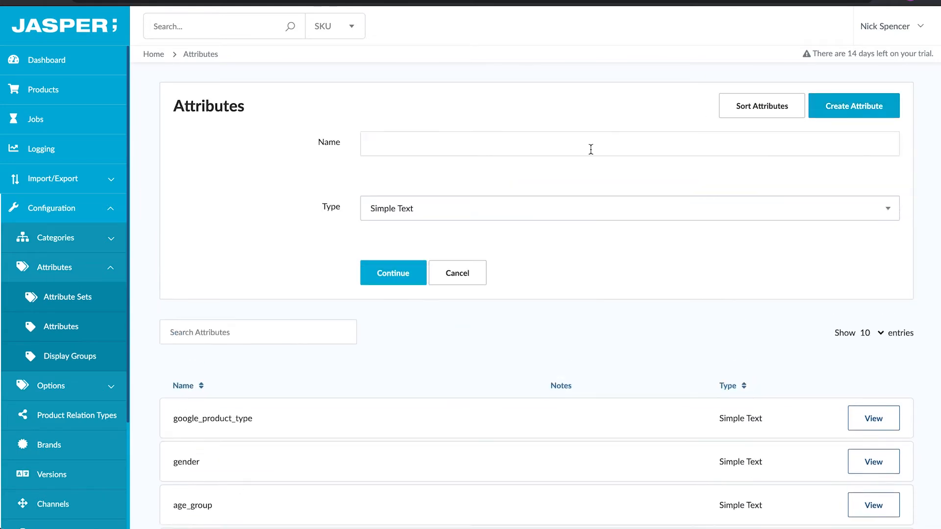
left_click(530, 142)
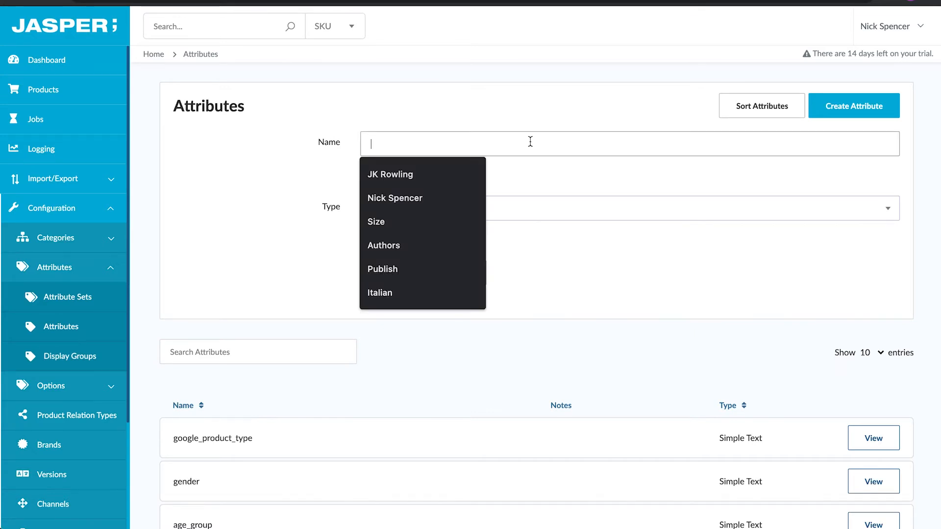
type("T-Shirt Materi")
type("al Type")
- Set the new attribute's type to Selectbox and create the attribute
left_click(443, 208)
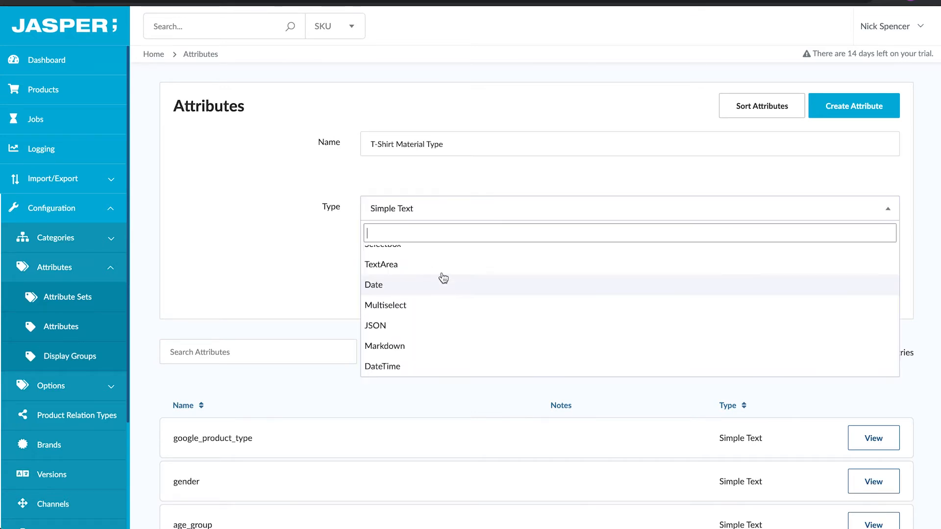
scroll(441, 276, "up", 1)
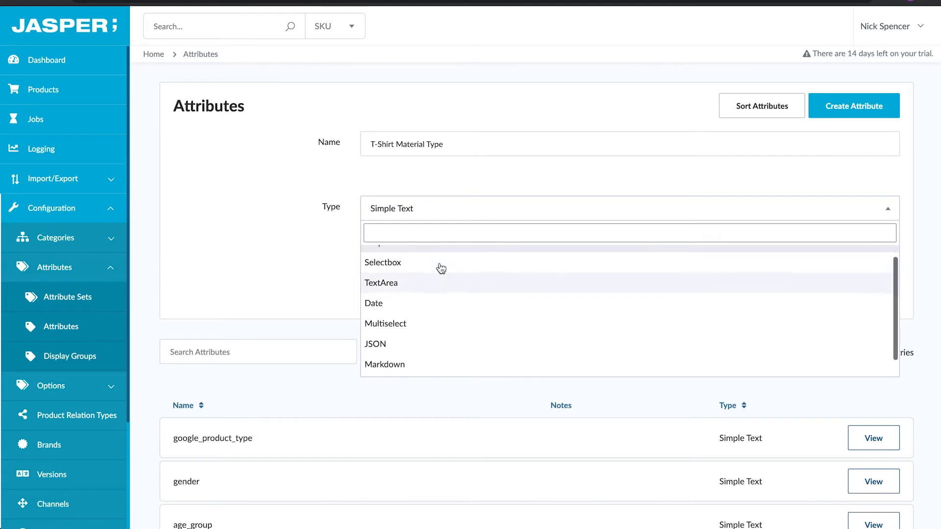
scroll(431, 294, "down", 2)
scroll(416, 338, "up", 3)
left_click(420, 275)
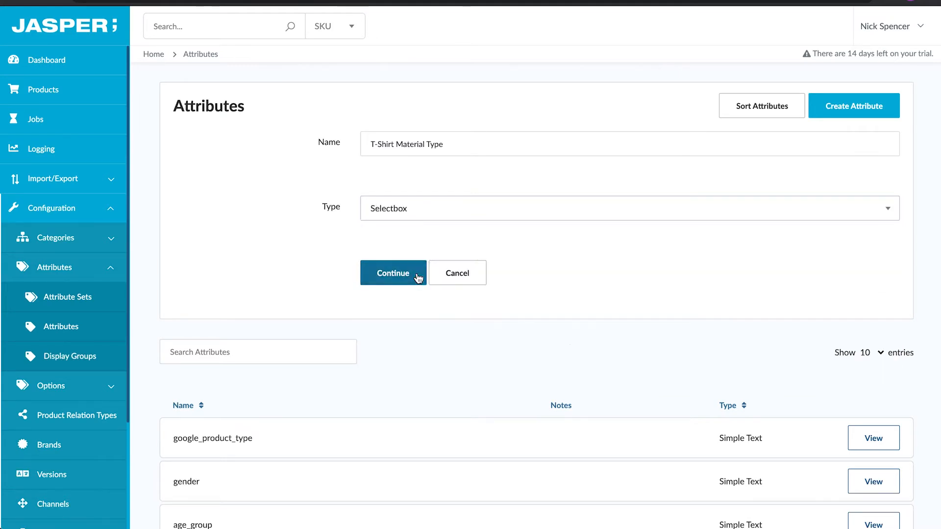
left_click(397, 277)
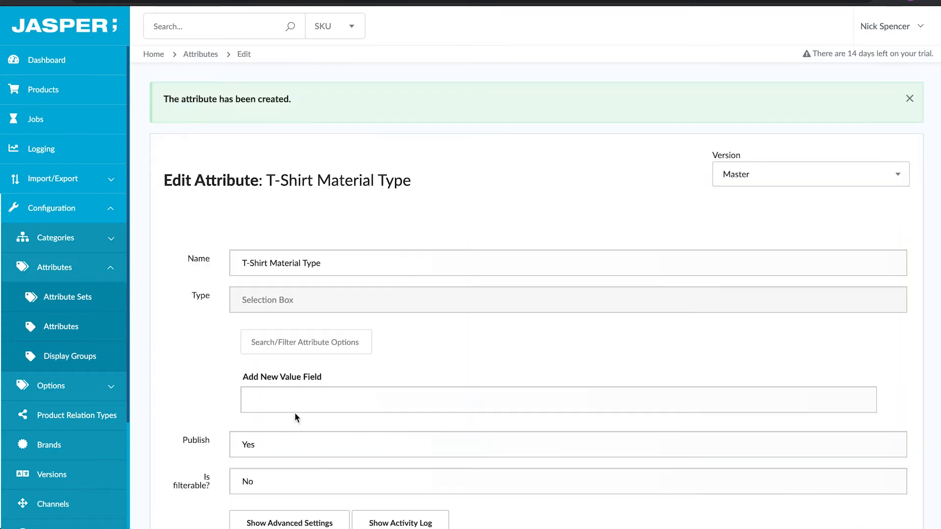
- Add Cotton and Polyester as selectable values of the T-Shirt Material Type attribute, and dismiss the creation notice
left_click(296, 407)
type("Cotton")
left_click(277, 425)
left_click(273, 446)
type("Polyester")
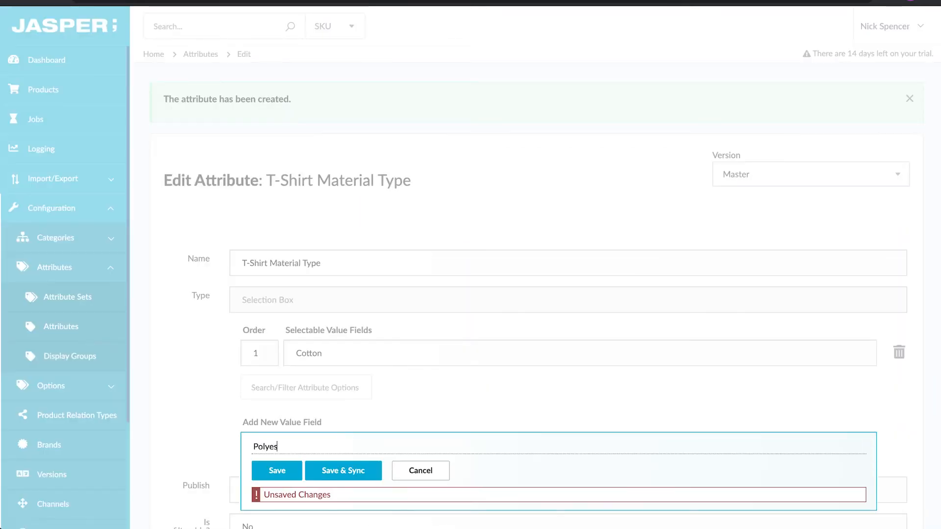
left_click(276, 473)
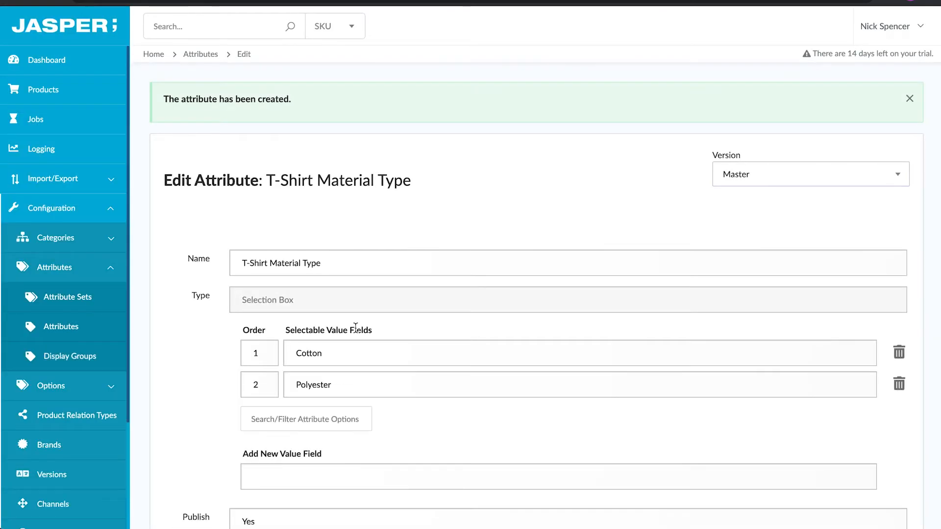
scroll(356, 328, "down", 3)
scroll(356, 328, "up", 4)
left_click(911, 98)
- Create another attribute named "T-Shirt Manufacturer Information" with the type TextArea
left_click(97, 328)
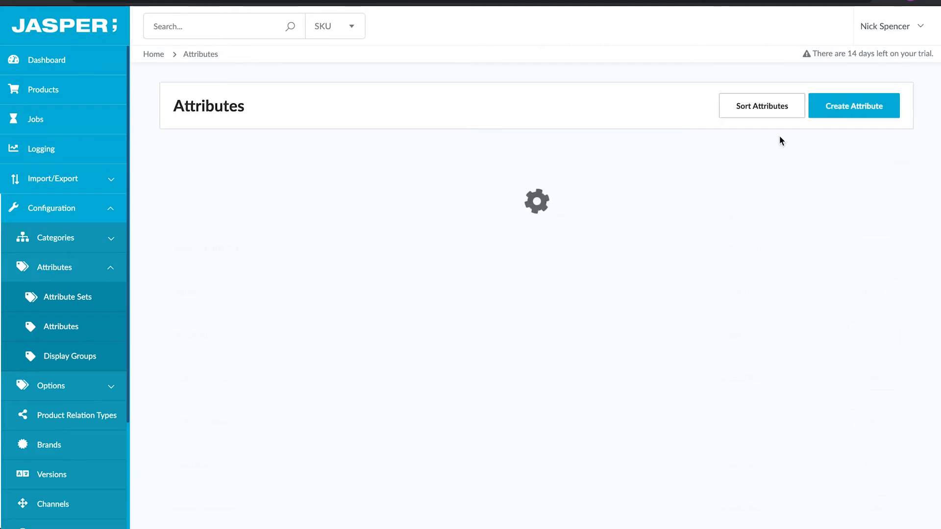
left_click(847, 109)
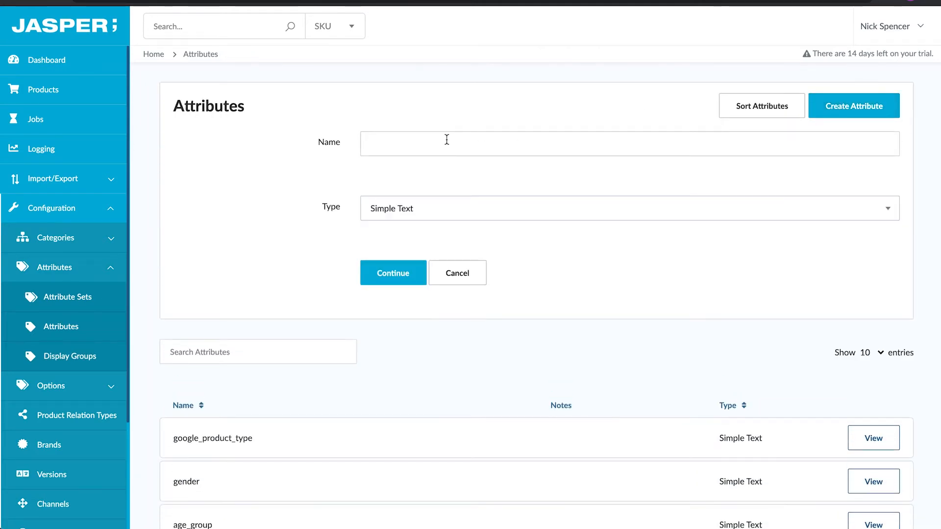
left_click(447, 140)
type("T-Shirt ")
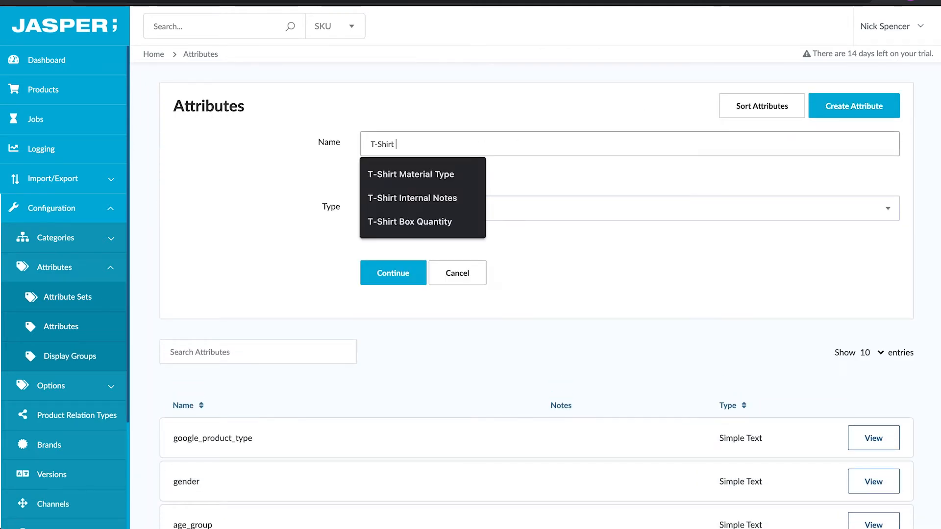
type("Manufacturer Information")
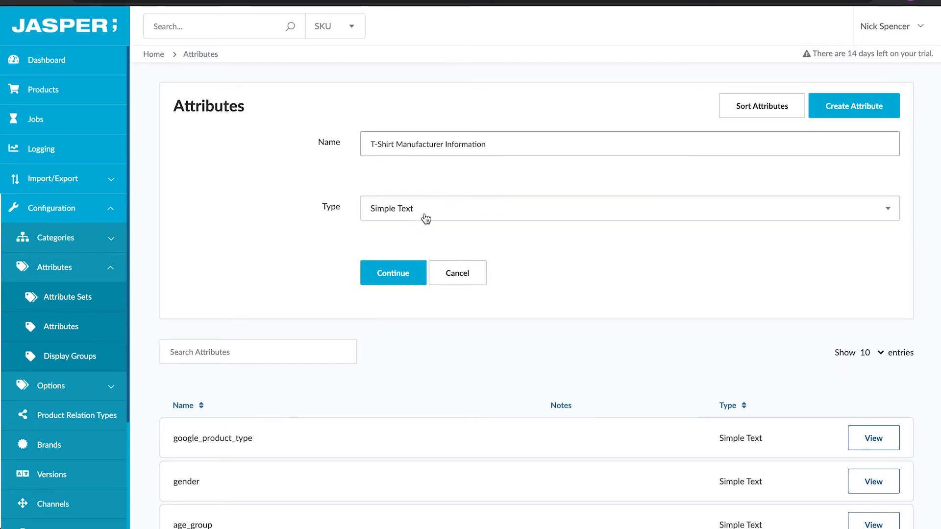
left_click(426, 219)
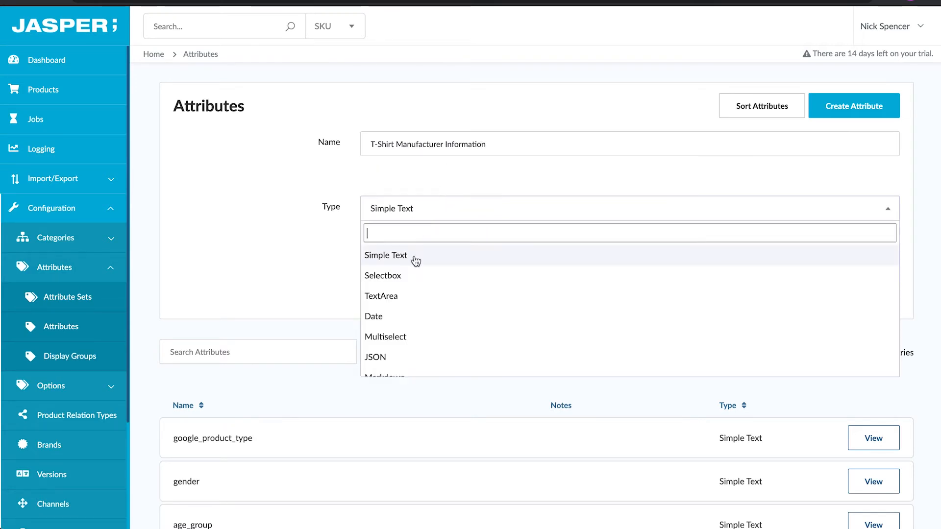
left_click(402, 297)
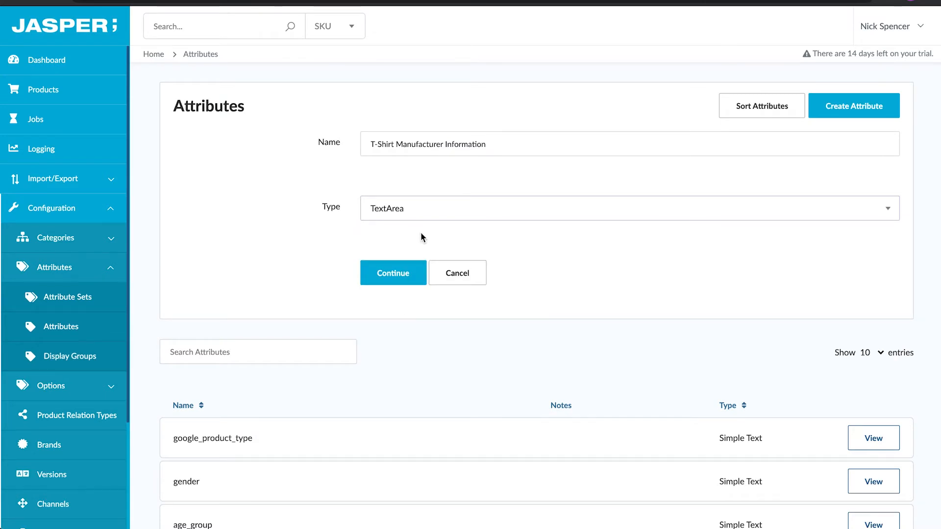
left_click(393, 272)
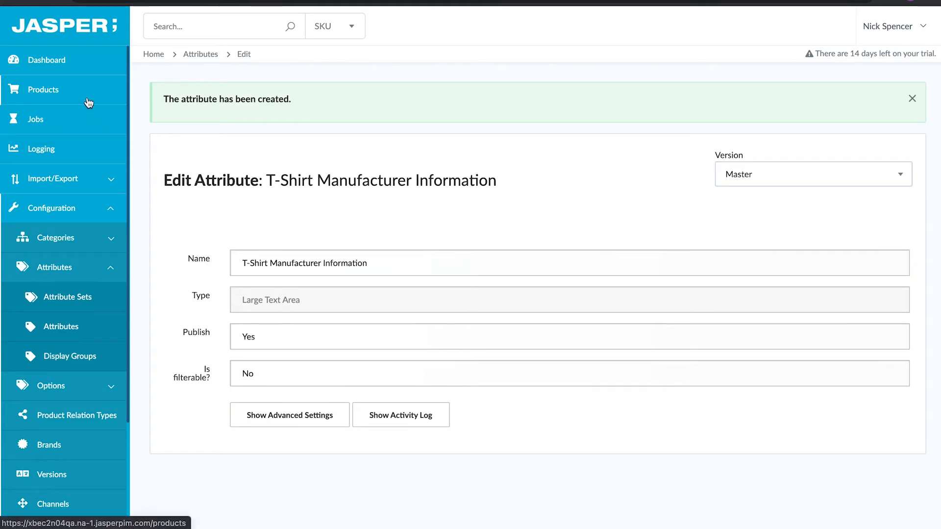
- Search the attributes available to add to the Example T-Shirt product for "T-S", and cancel without adding one
left_click(88, 98)
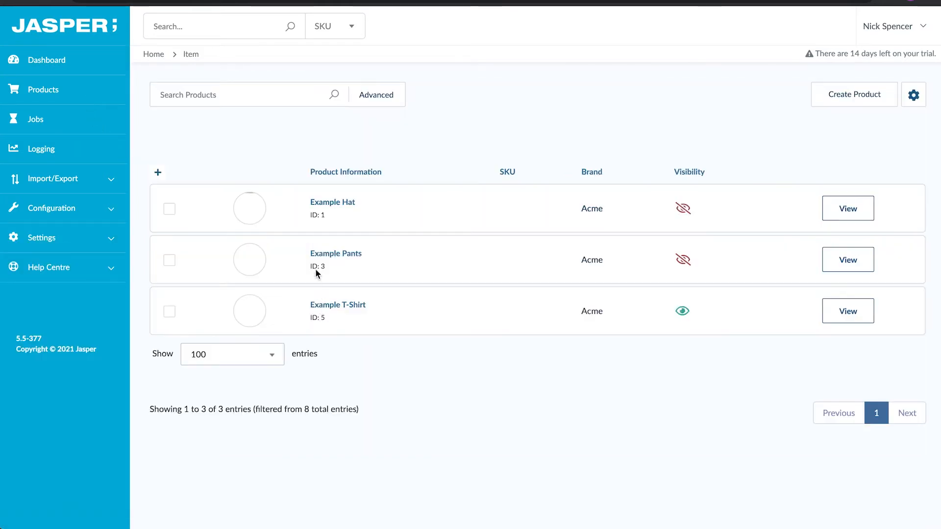
left_click(338, 309)
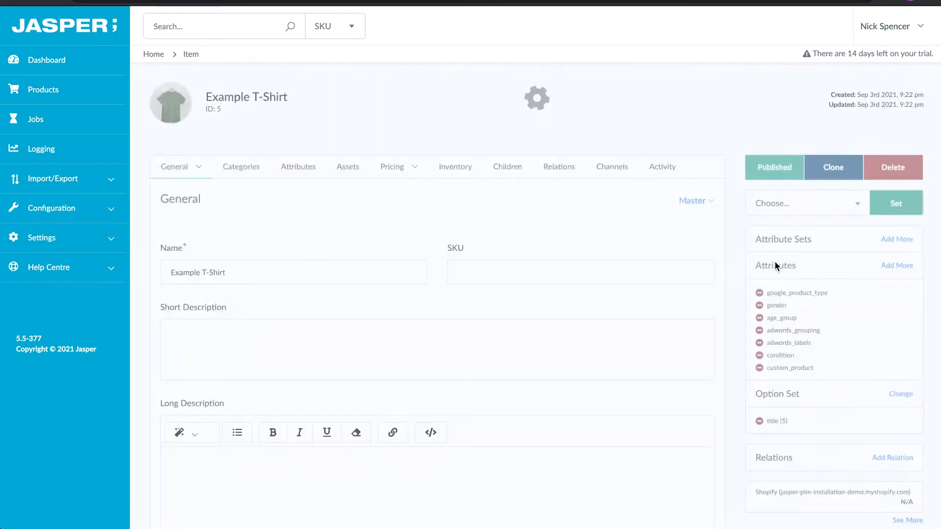
left_click(896, 266)
left_click(815, 272)
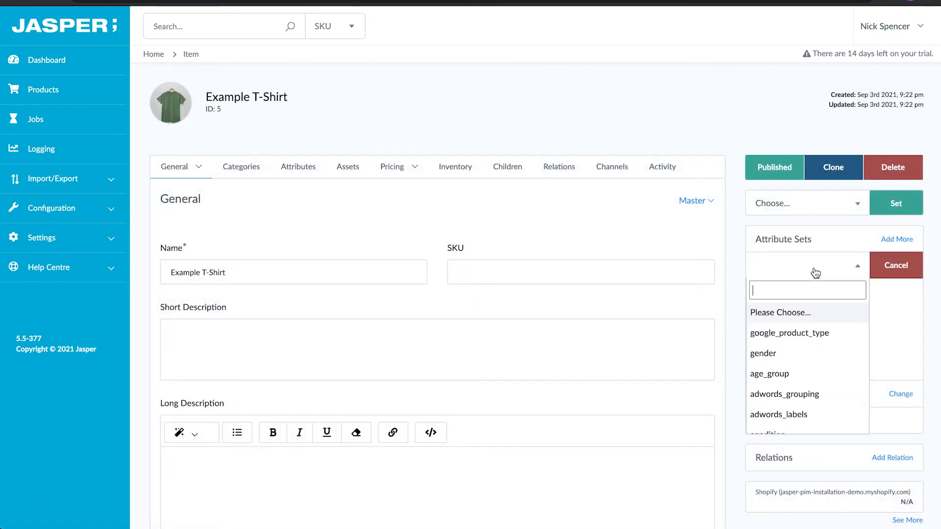
type("T-S")
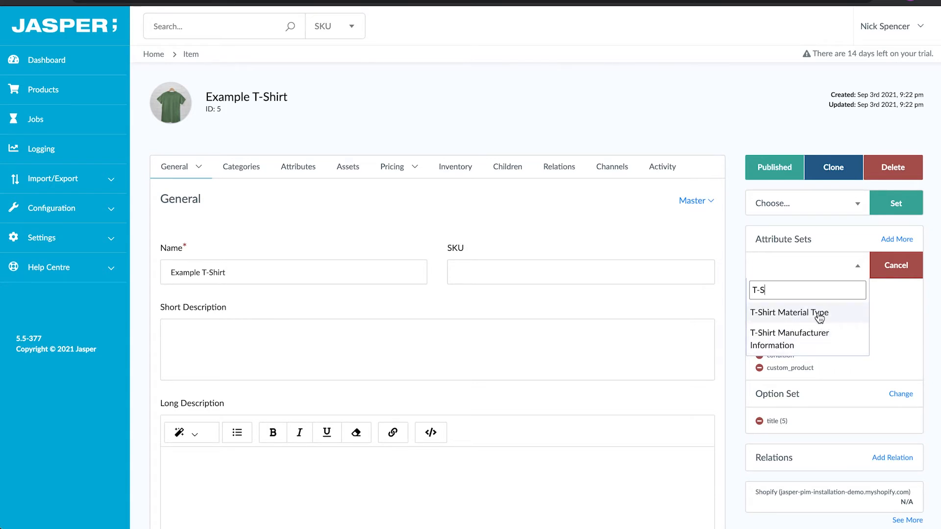
double_click(807, 293)
triple_click(807, 294)
key("BackSpace")
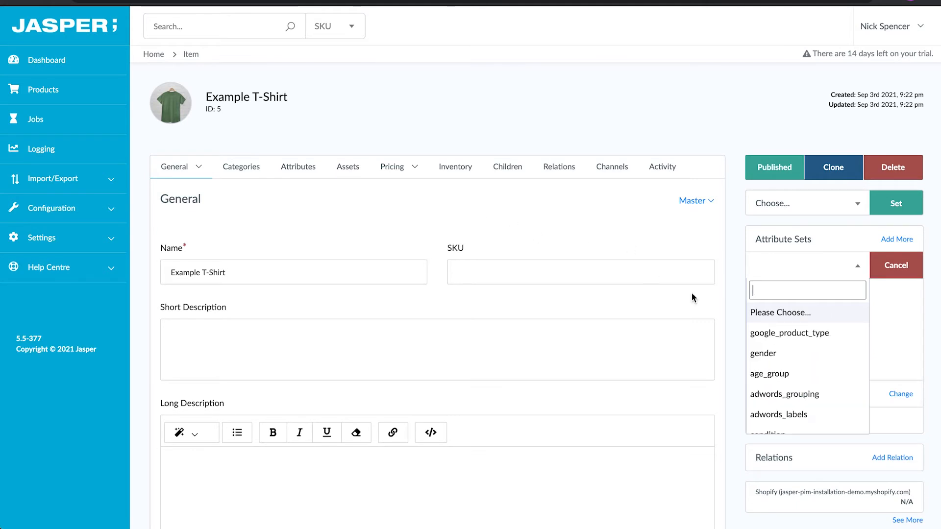
left_click(898, 262)
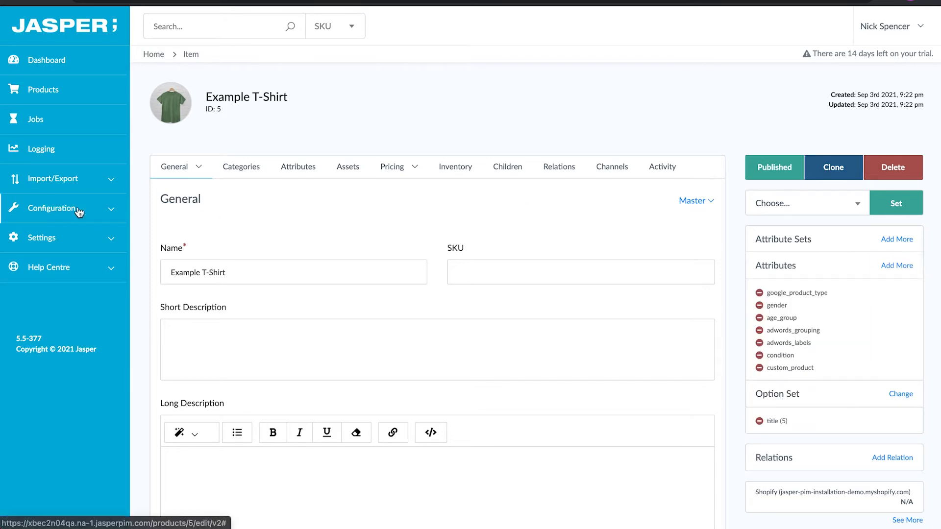
- Create a new attribute set named "T-Shirts"
left_click(59, 211)
left_click(61, 263)
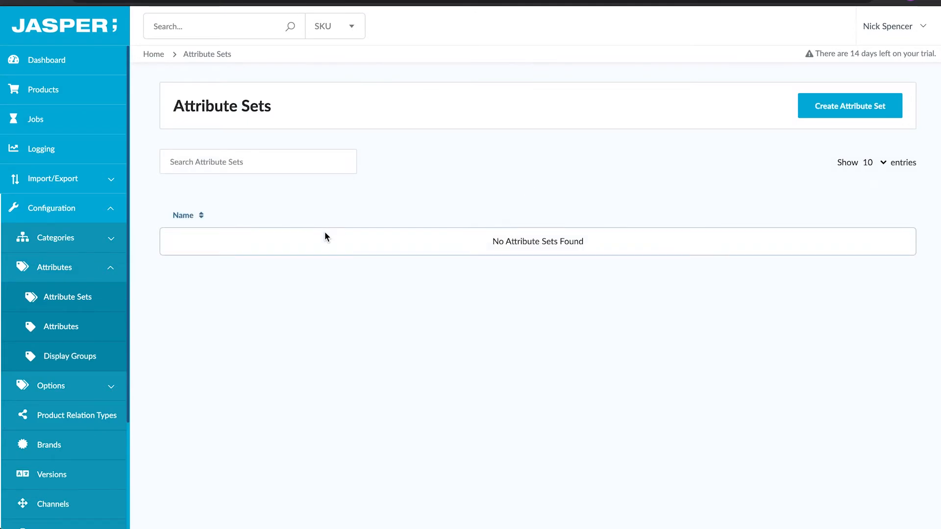
left_click(825, 102)
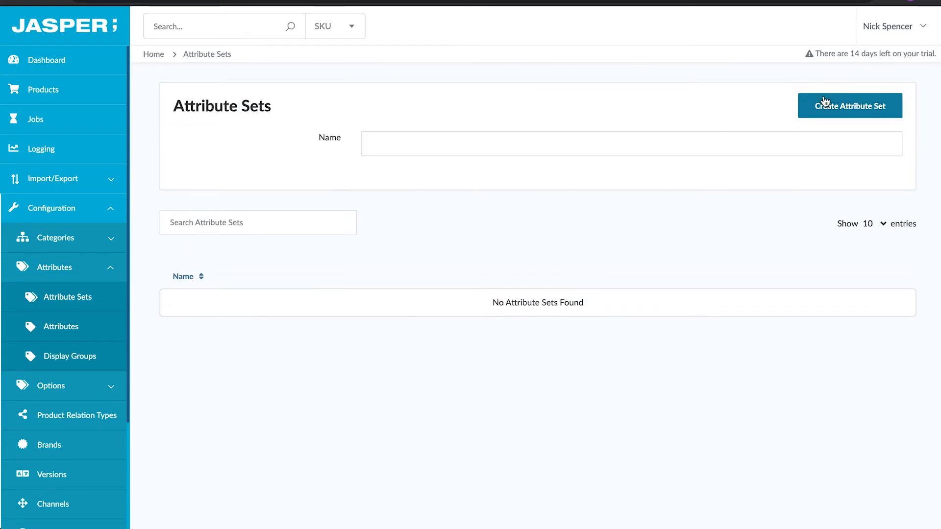
left_click(464, 141)
type("T-Shirts")
left_click(387, 209)
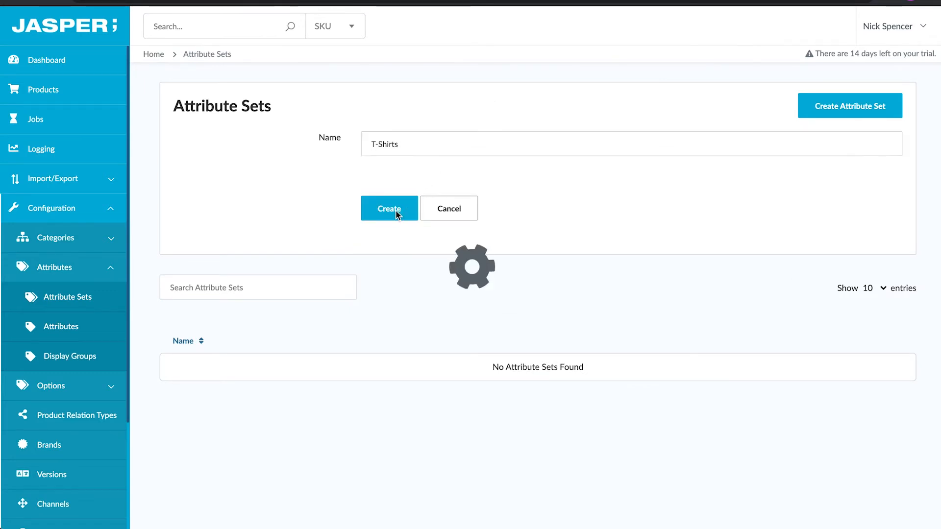
- Add the T-Shirt Material Type and T-Shirt Manufacturer Information attributes to the T-Shirts set and finish editing it
left_click(263, 216)
left_click(273, 260)
type("T-Shirt Material Type  (selectbox")
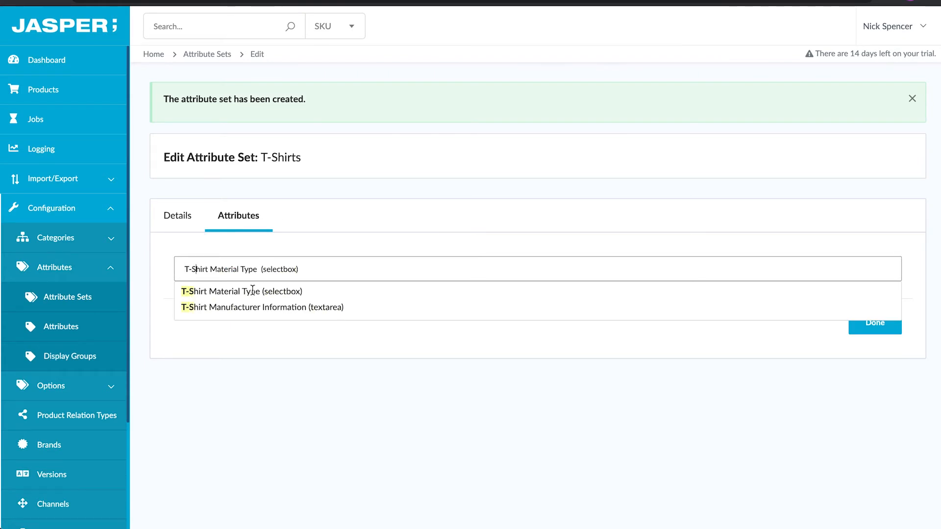
left_click(252, 291)
left_click(245, 269)
type("T-S")
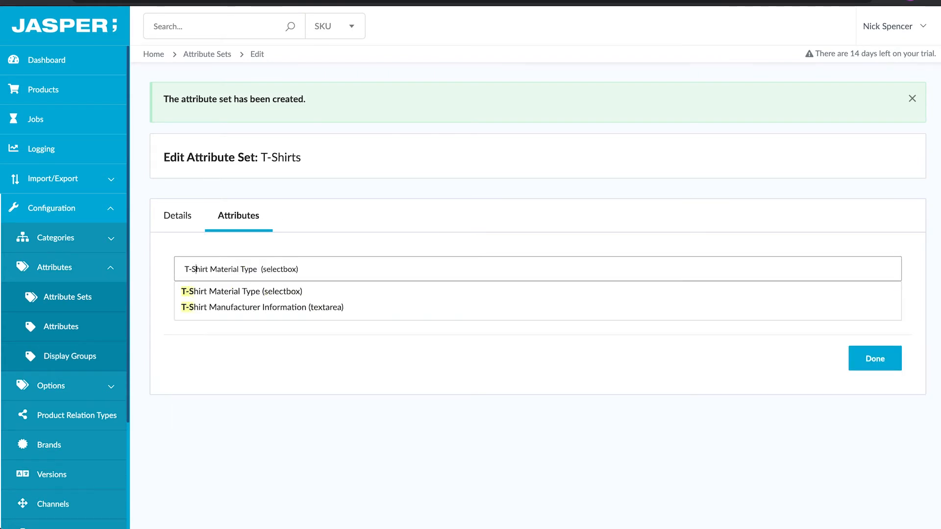
left_click(238, 311)
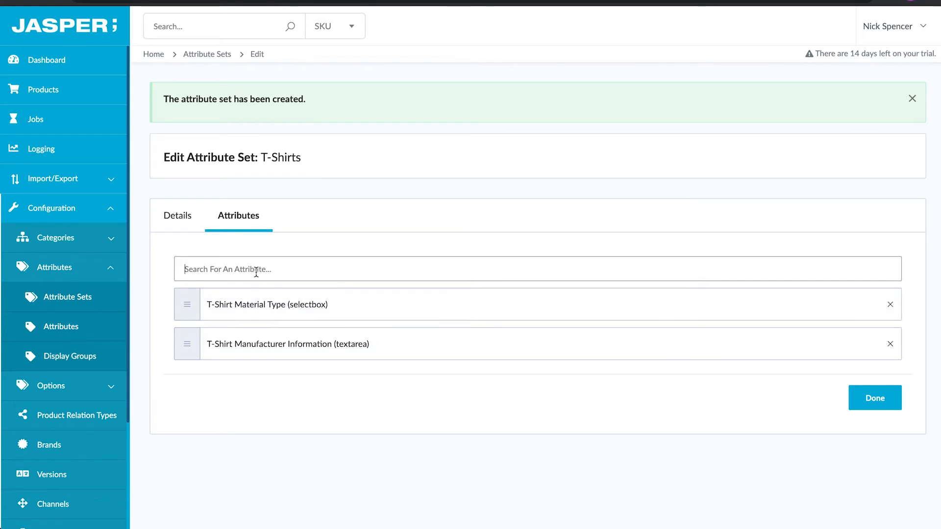
left_click(879, 399)
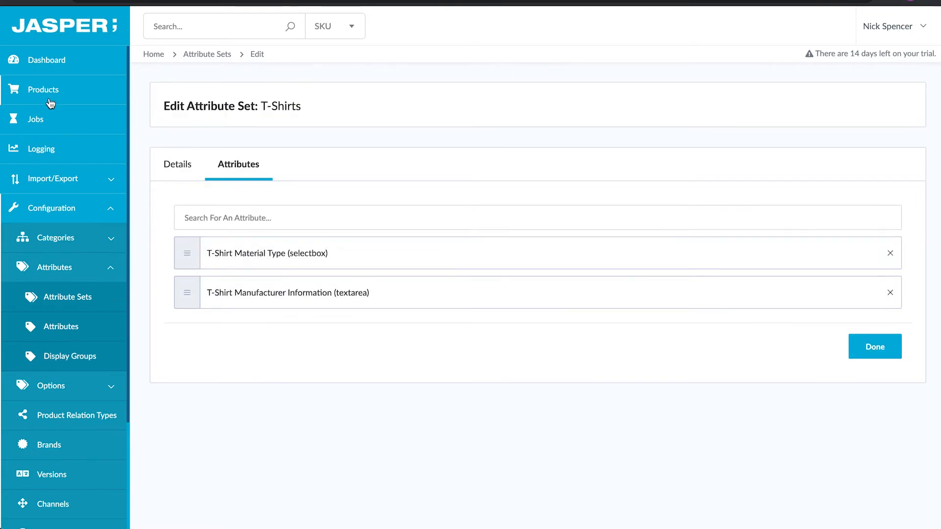
- Assign the T-Shirts attribute set to the Example T-Shirt product
left_click(49, 98)
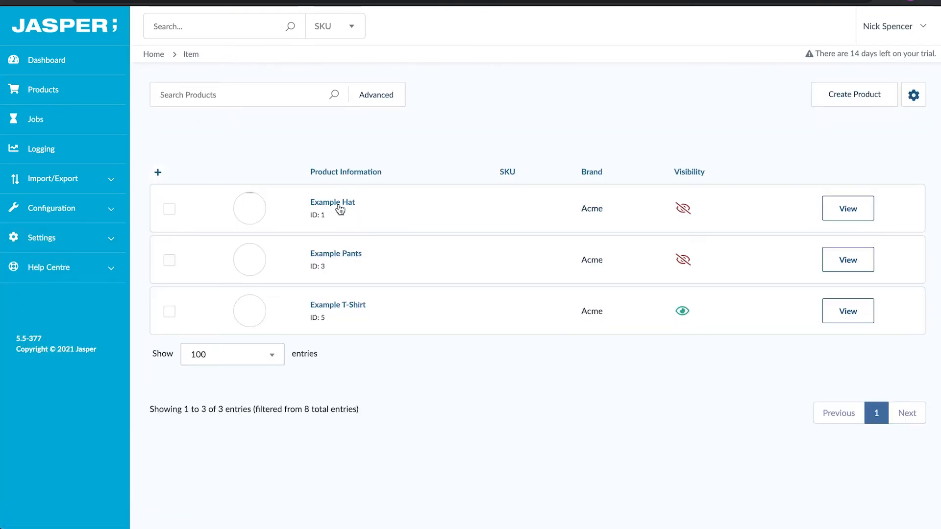
left_click(350, 308)
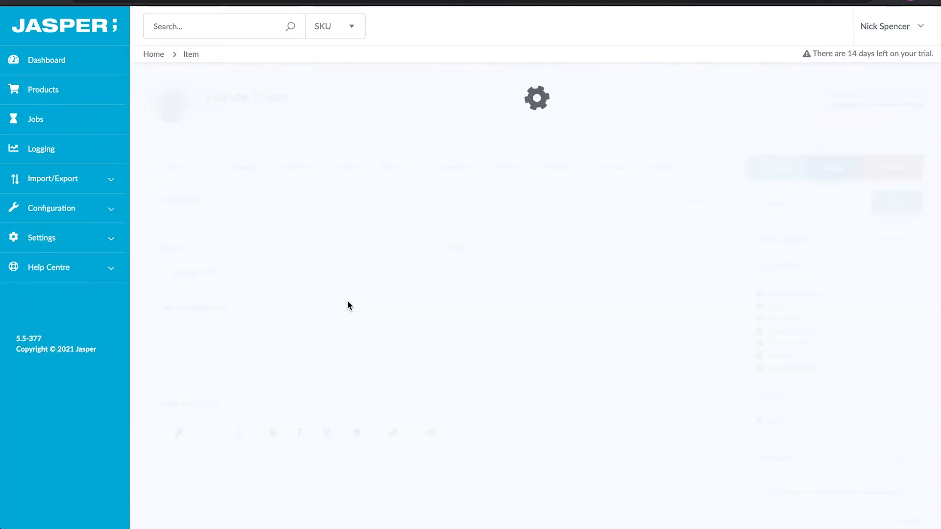
scroll(736, 198, "down", 1)
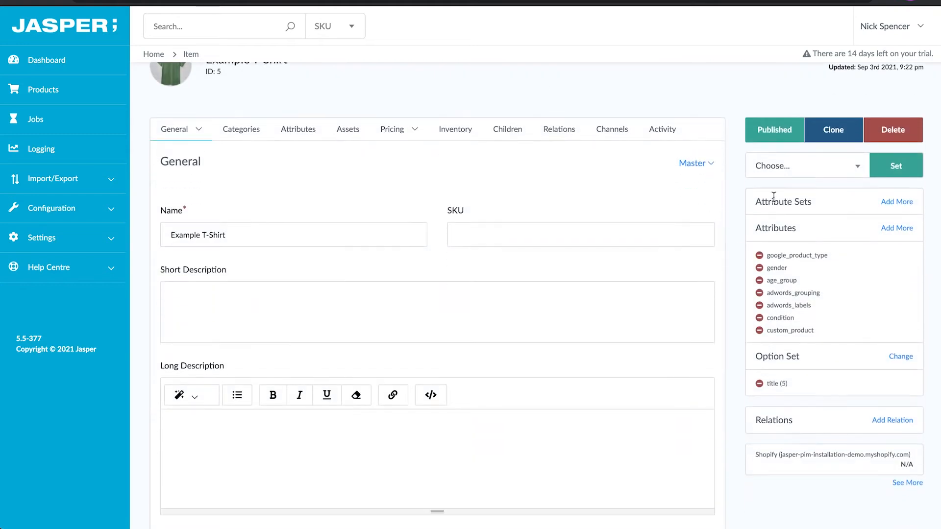
left_click(897, 202)
left_click(853, 210)
left_click(810, 266)
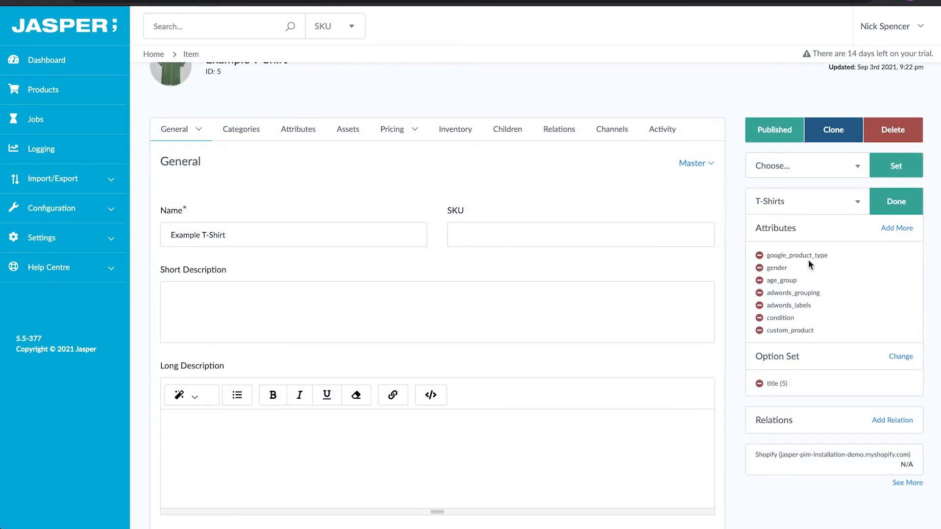
left_click(895, 203)
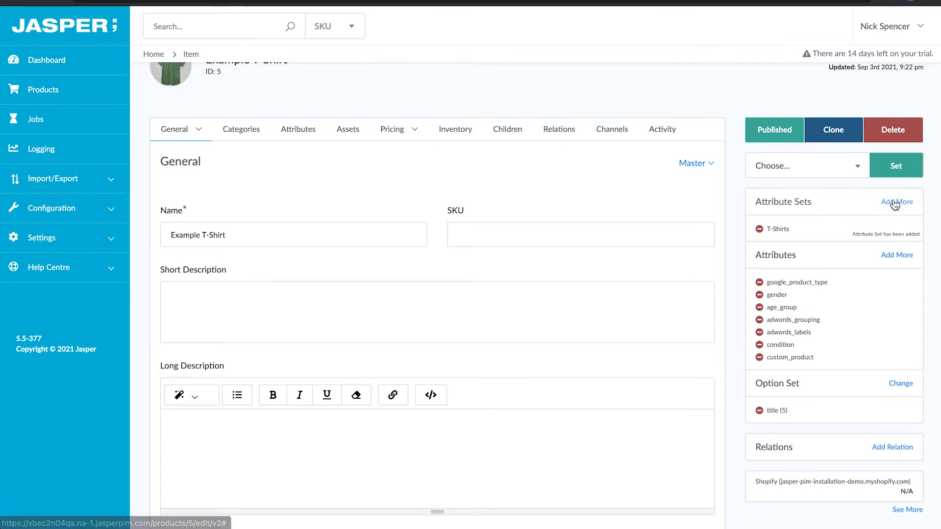
- Set the Example T-Shirt's T-Shirt Material Type attribute to Polyester, then save and sync it
left_click(314, 136)
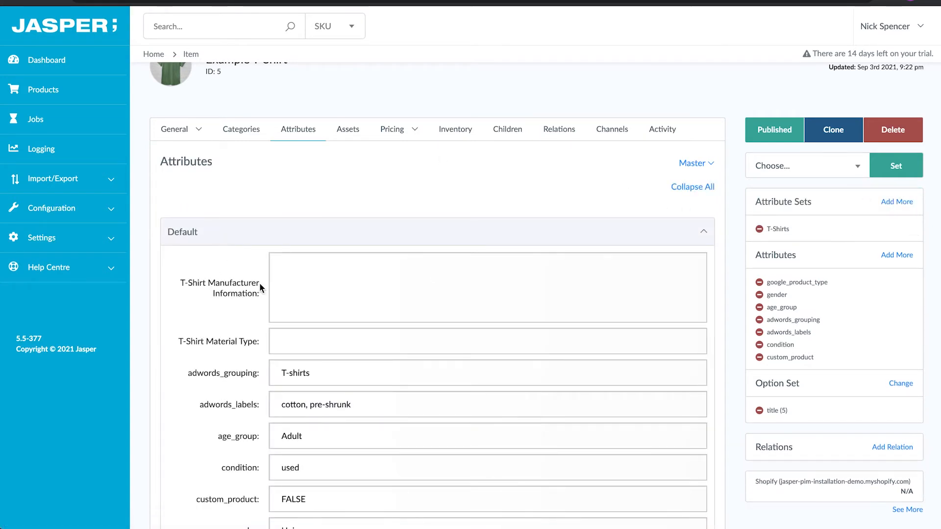
scroll(265, 306, "down", 1)
scroll(266, 304, "down", 1)
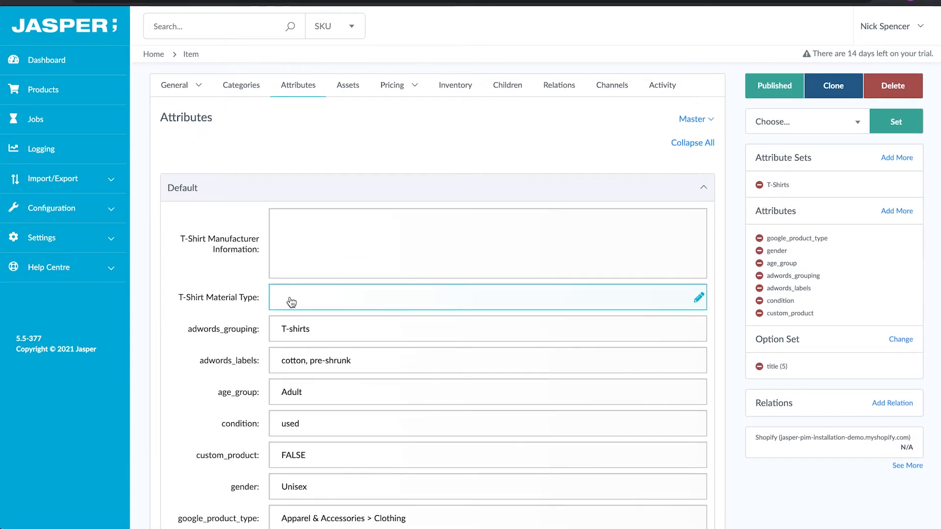
left_click(292, 301)
left_click(288, 319)
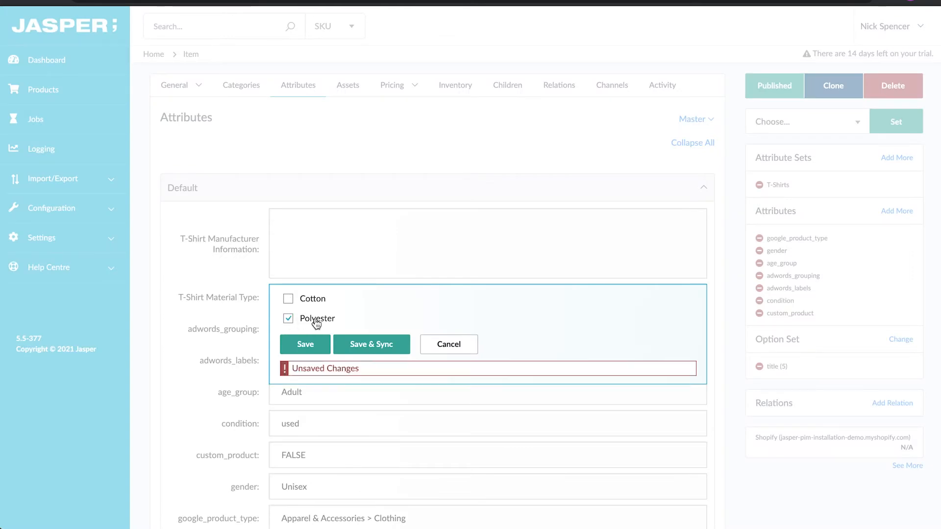
left_click(363, 344)
- Enter "This is a great company :)" as the T-Shirt Manufacturer Information, then save and sync it
left_click(313, 239)
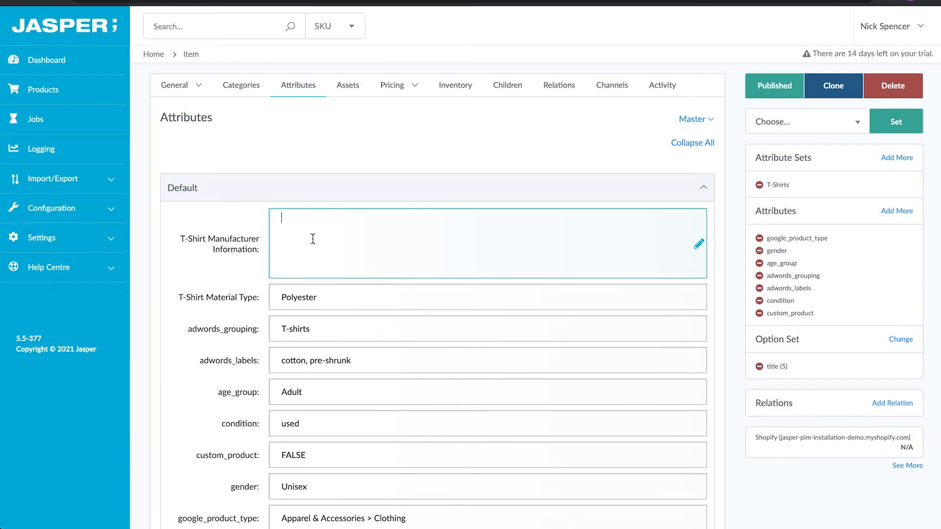
type("This is a great company :")
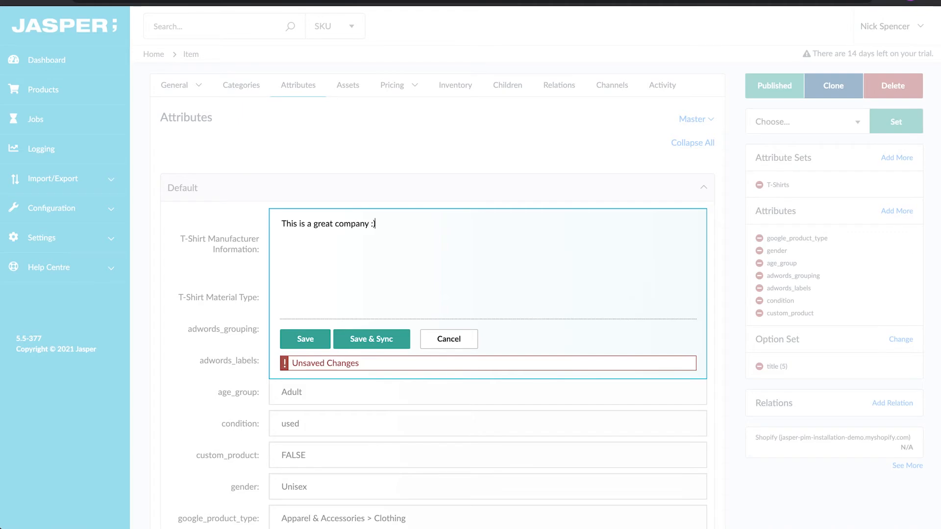
type(")")
left_click(371, 338)
- Check the communication logs for the product attribute updates sent to Shopify
scroll(295, 195, "up", 1)
scroll(295, 195, "up", 1)
left_click(71, 149)
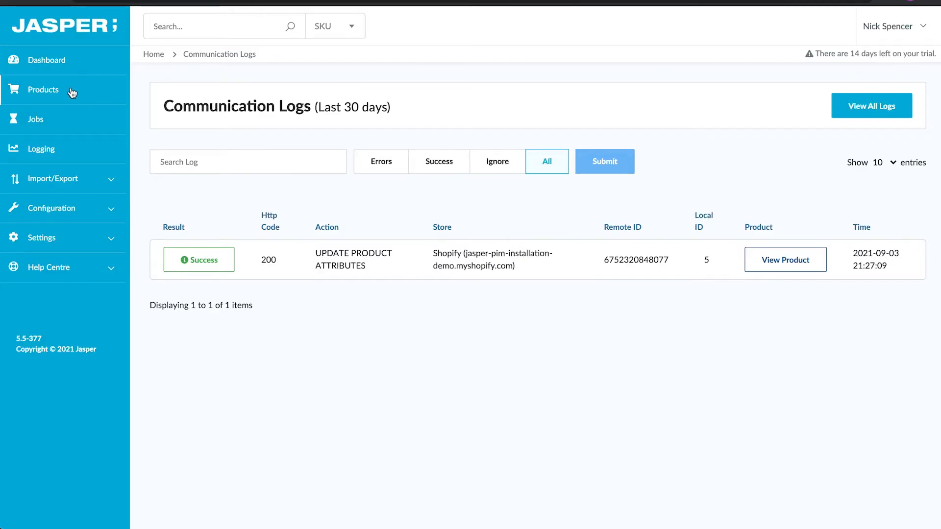
- Enter "This is a fantastic t-shirt :)" as the Example T-Shirt's long description and save the product
left_click(69, 92)
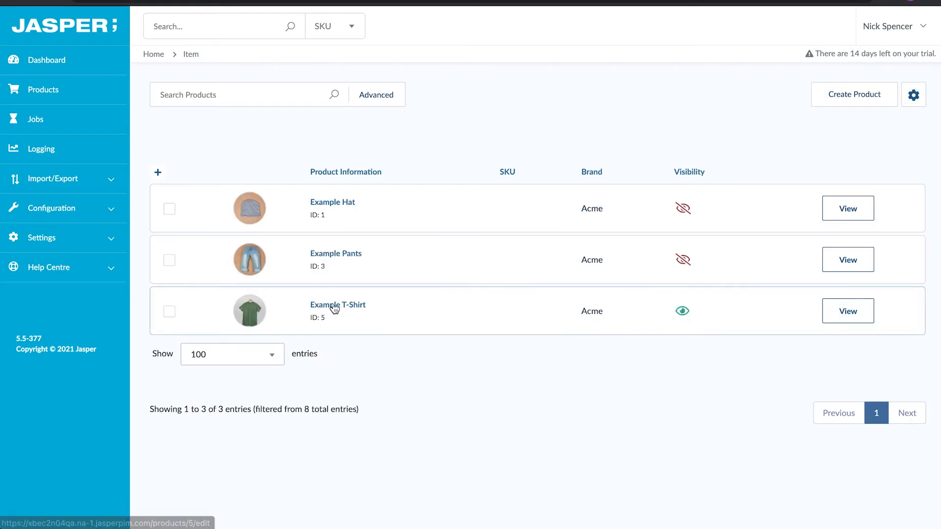
left_click(333, 305)
scroll(335, 308, "down", 3)
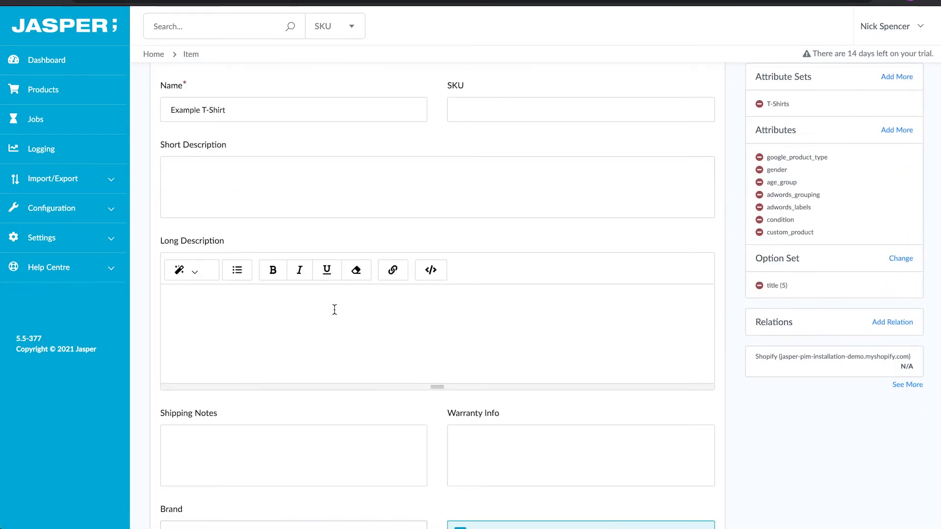
left_click(311, 314)
type("This is a fantastic t-s")
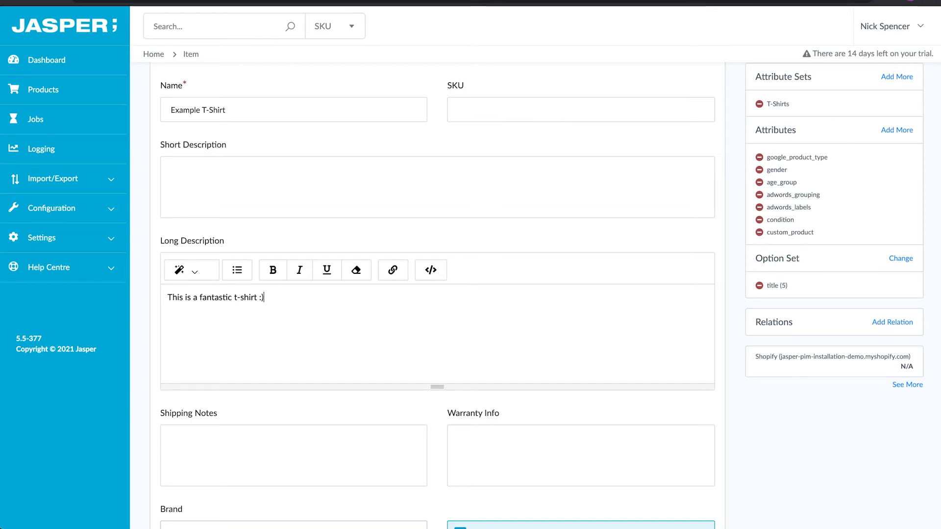
type("hirt :)")
scroll(583, 424, "down", 5)
left_click(684, 435)
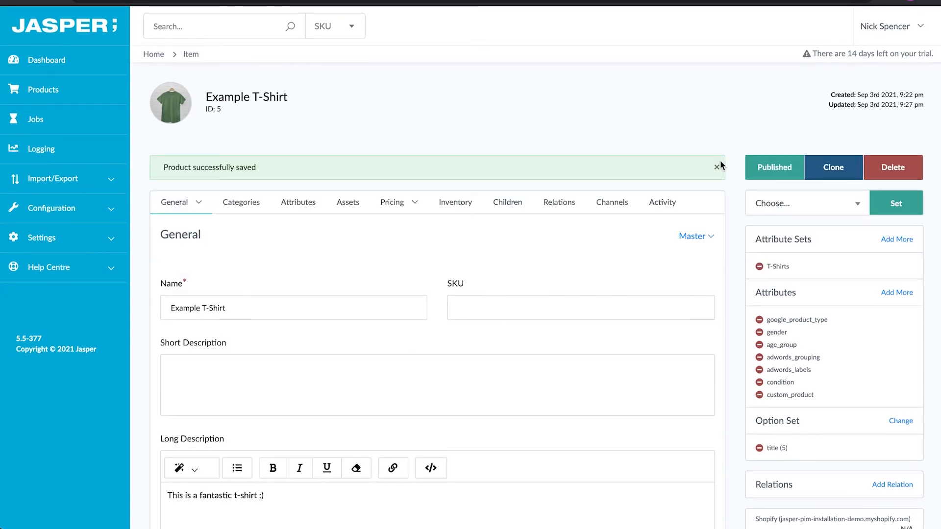
- Examine the failed ADD ATTRIBUTE VALUE entry in the communication logs
left_click(91, 147)
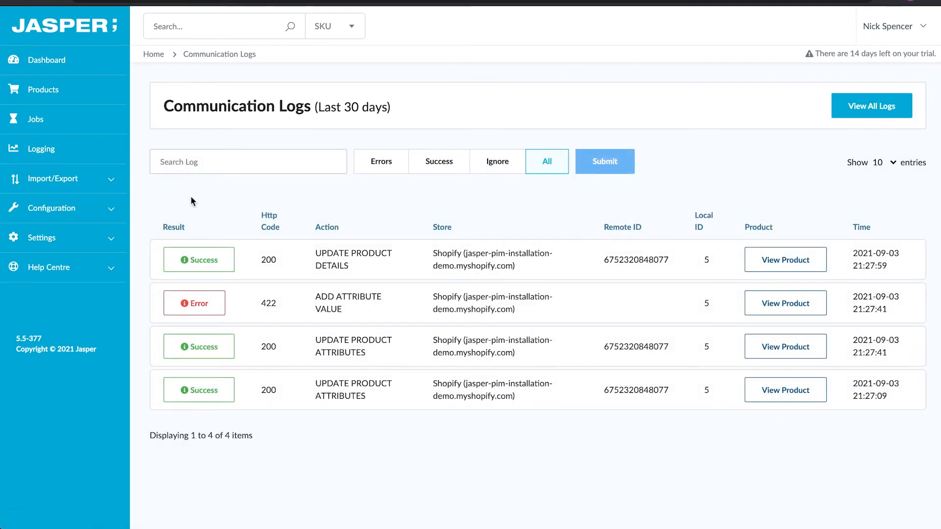
left_click(211, 312)
left_click(237, 316)
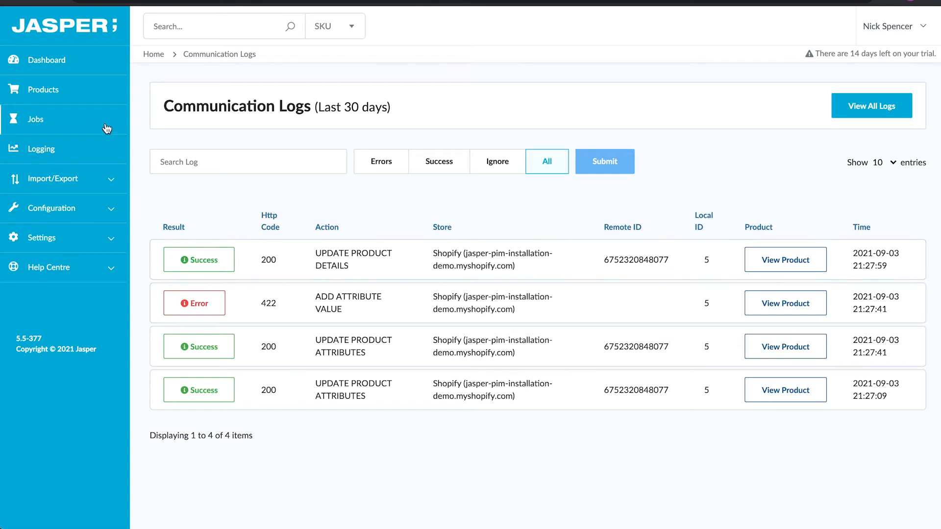
- Shorten the Example T-Shirt's manufacturer information to "This is a great company", then save and sync it
left_click(84, 98)
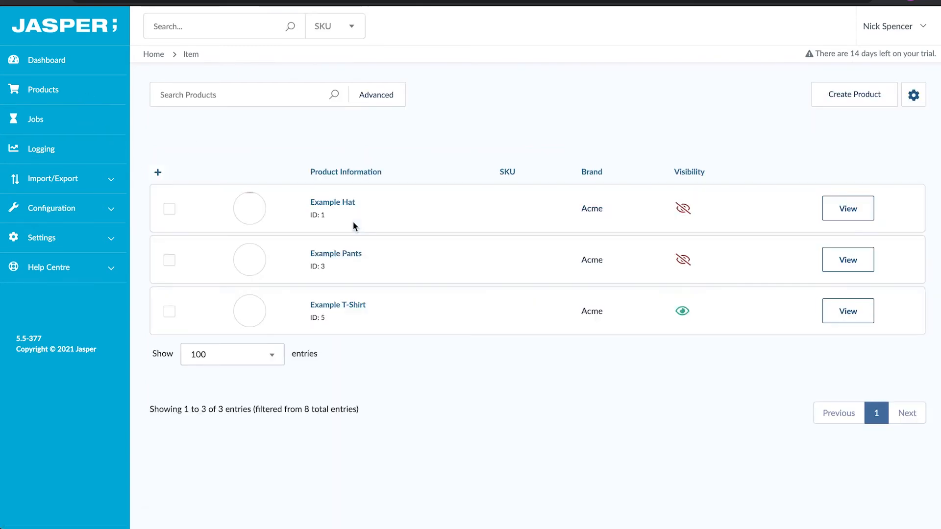
left_click(331, 307)
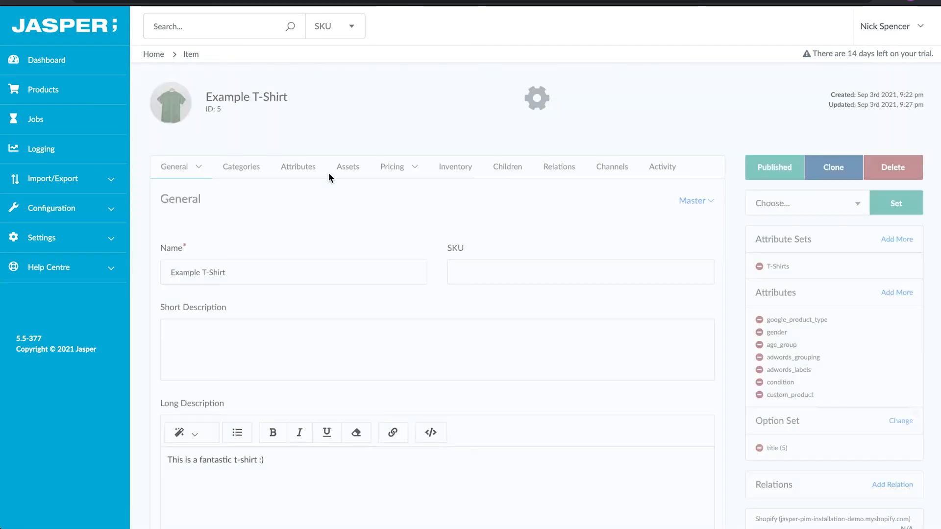
left_click(311, 170)
left_click(376, 319)
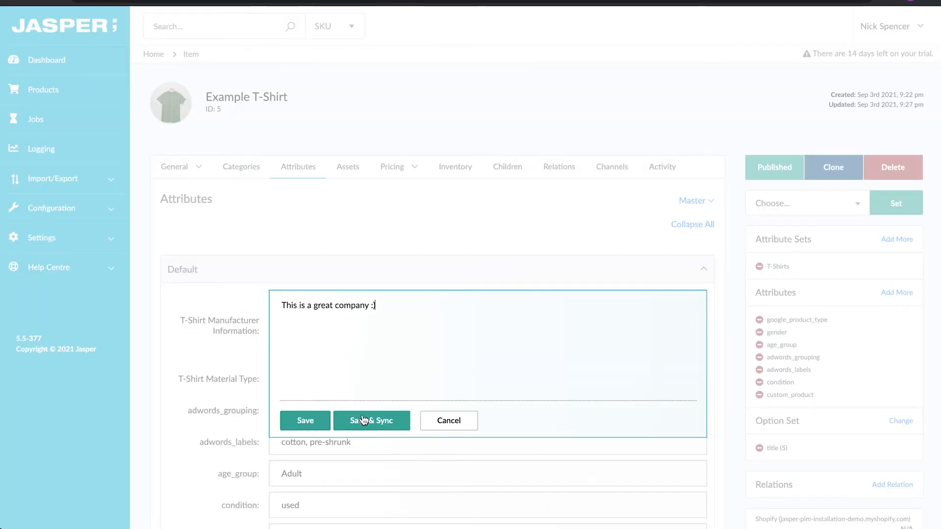
key("BackSpace")
key("BackSpace")
key("BackSpace")
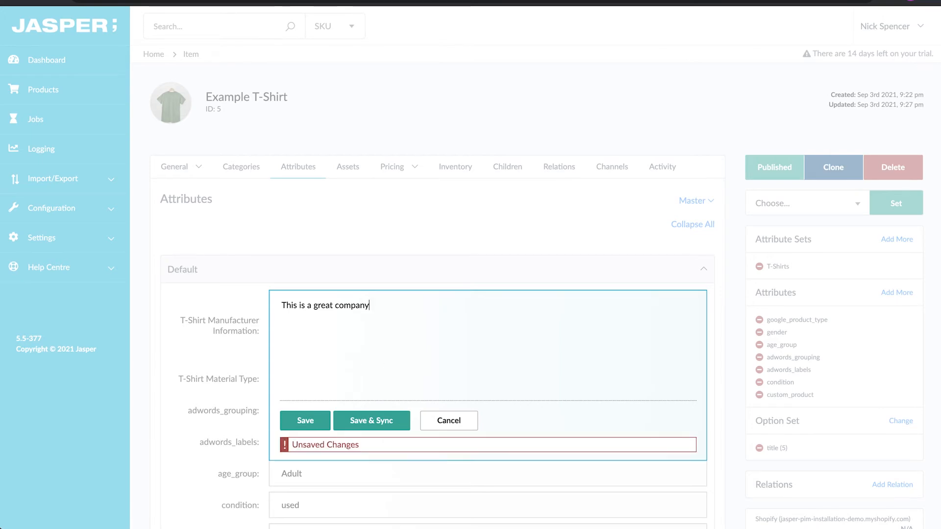
left_click(373, 420)
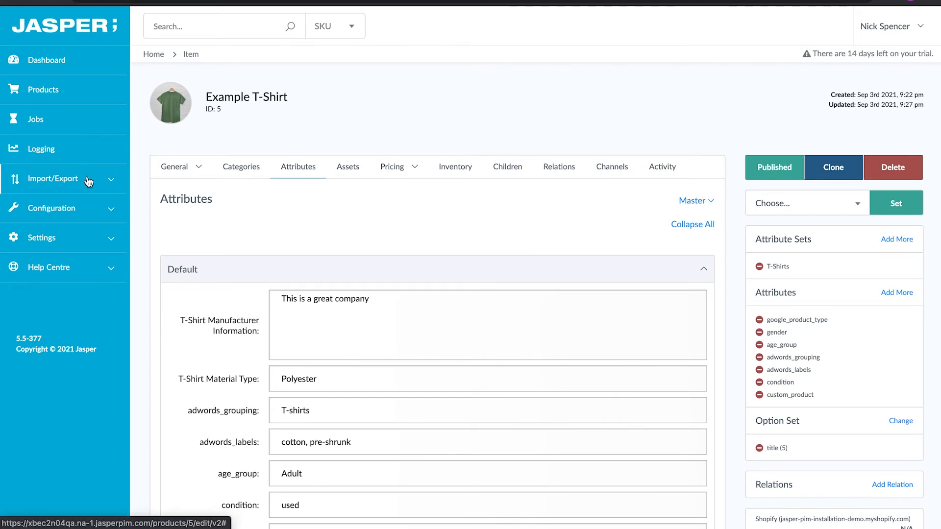
- Return to the communication logs and inspect the most recent entry
left_click(93, 149)
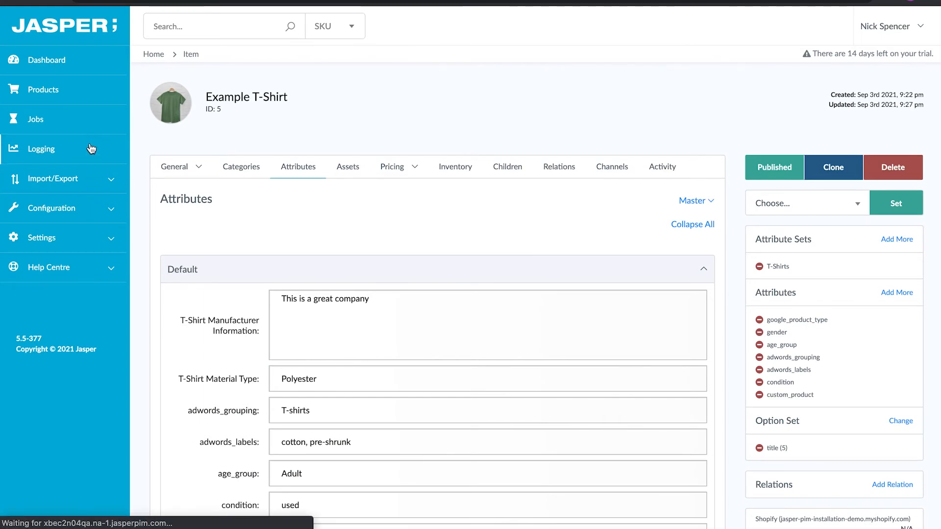
left_click(221, 261)
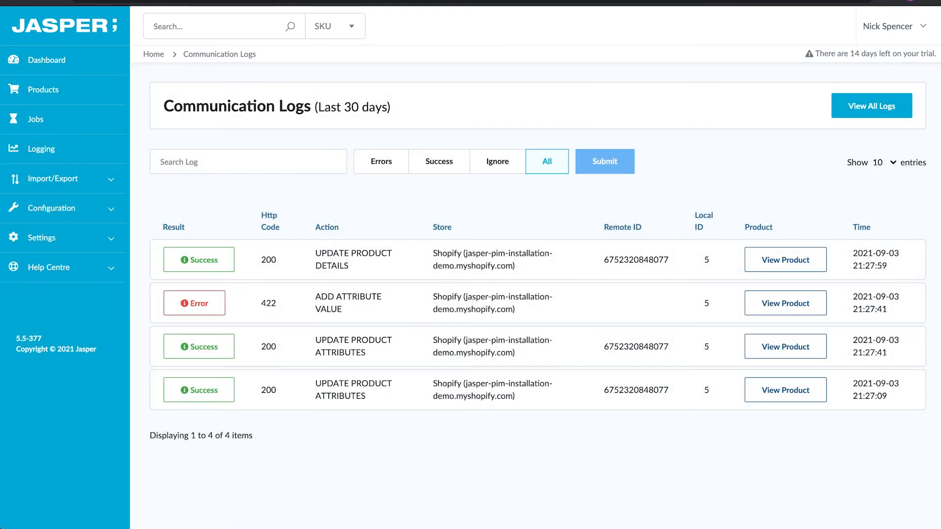
- Switch to the Shopify admin and open the Example T-Shirt product to check its synced description
left_click(14, 2)
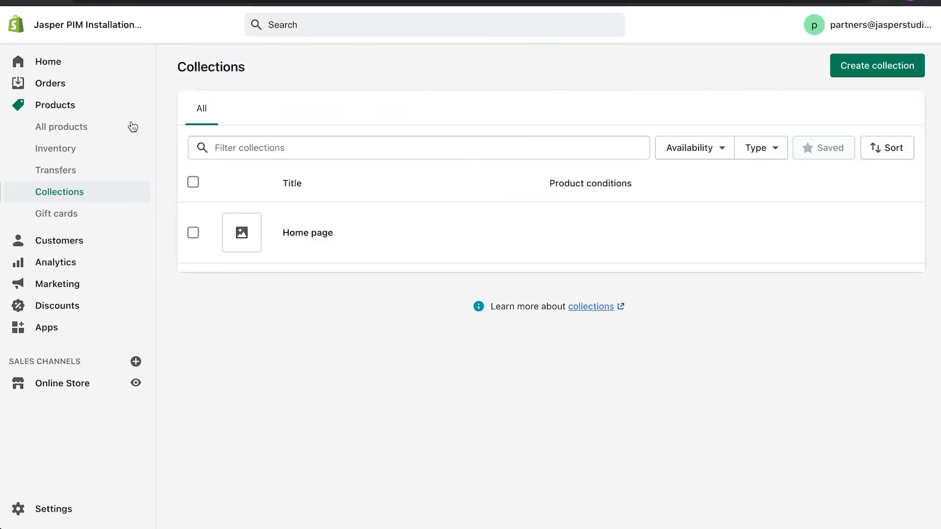
left_click(100, 103)
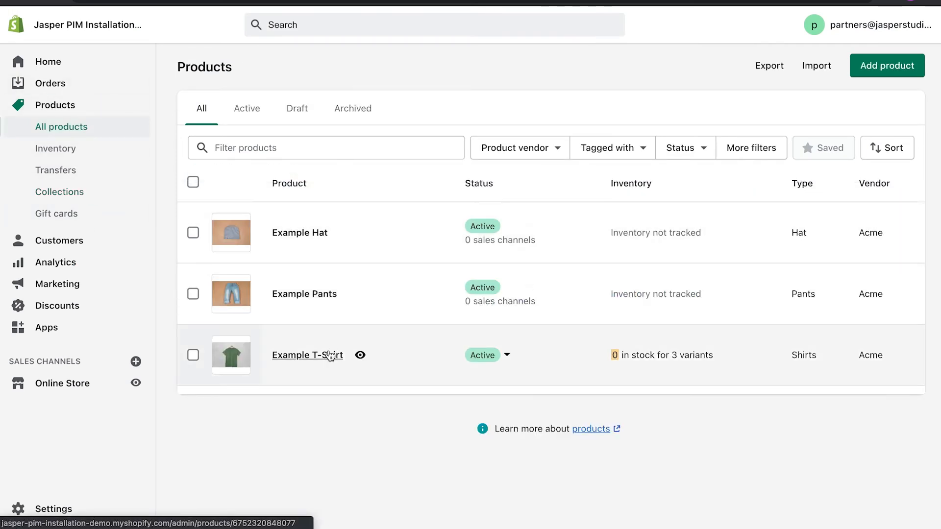
left_click(328, 353)
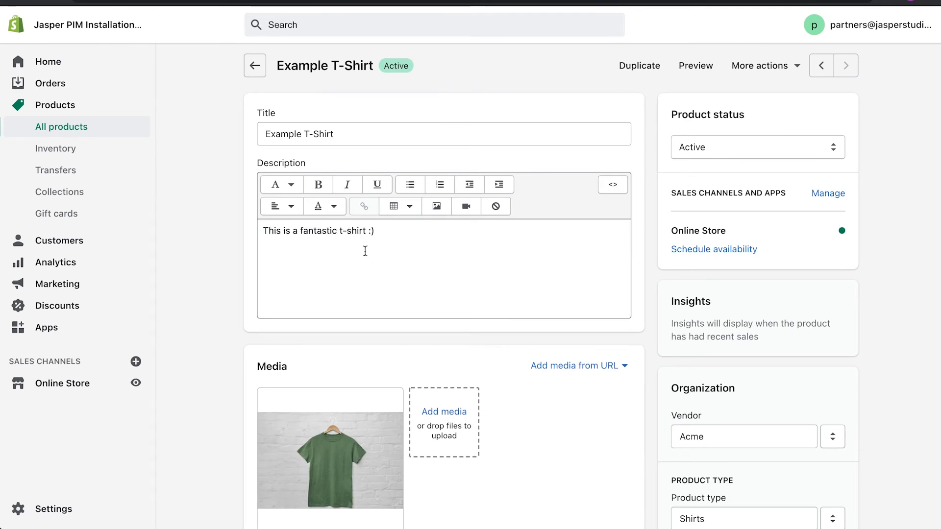
left_click(395, 259)
key("ctrl+a")
left_click(396, 259)
- Open the Example T-Shirt's metafields in Metafields Guru and examine the synced jasper entries, including t-shirt-material-type
left_click(757, 68)
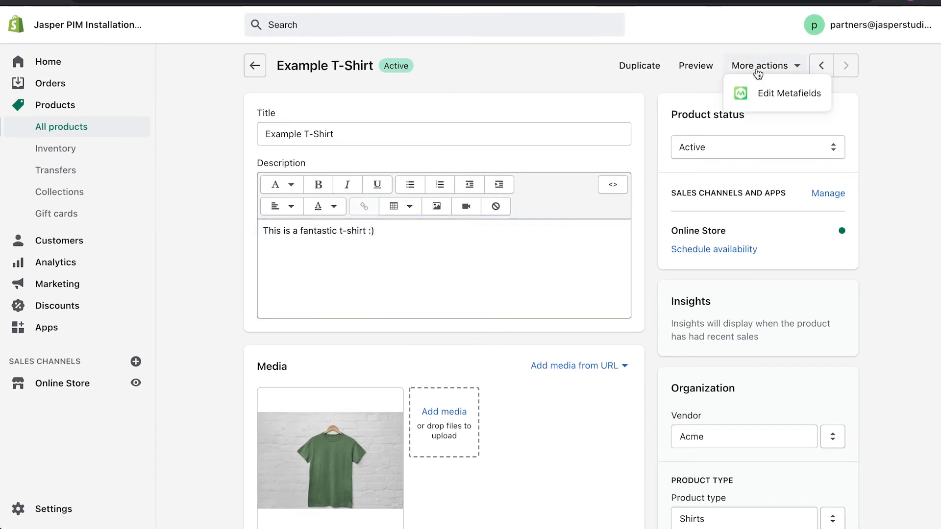
left_click(761, 94)
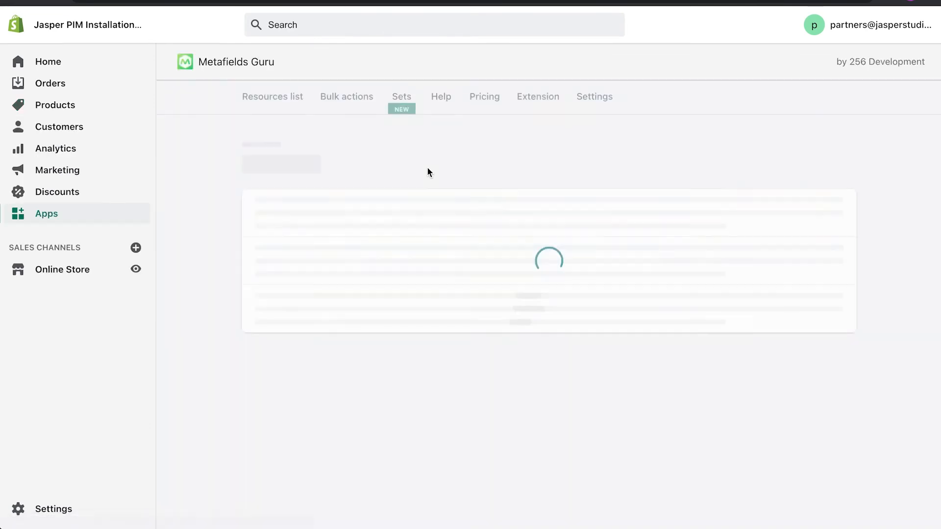
scroll(427, 171, "down", 2)
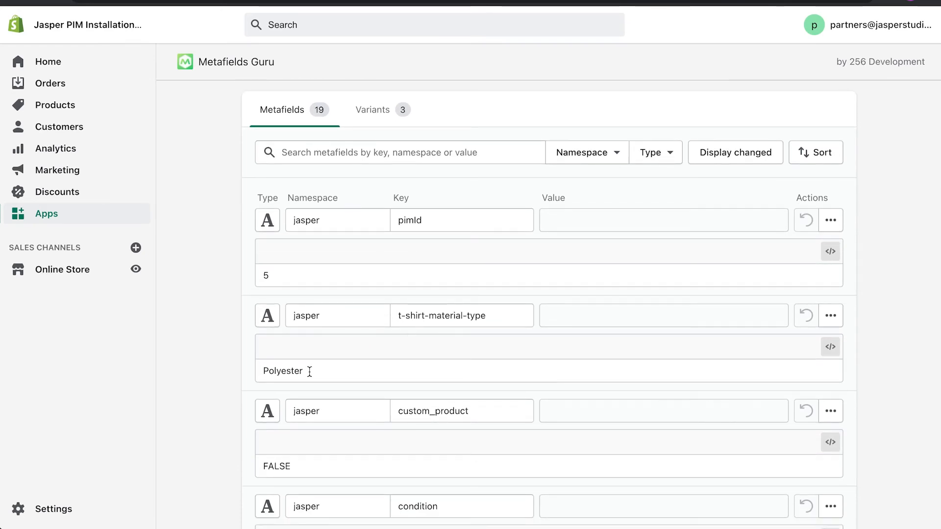
scroll(384, 370, "up", 2)
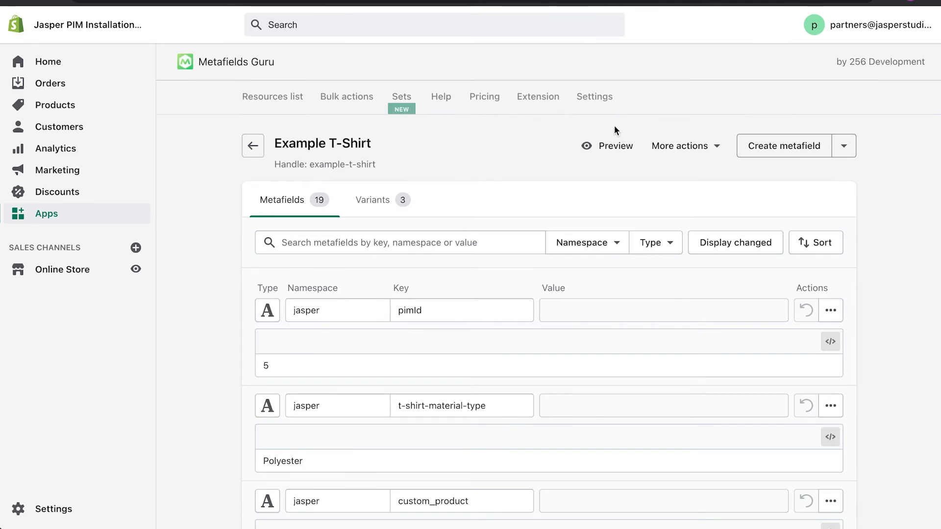
scroll(610, 209, "down", 2)
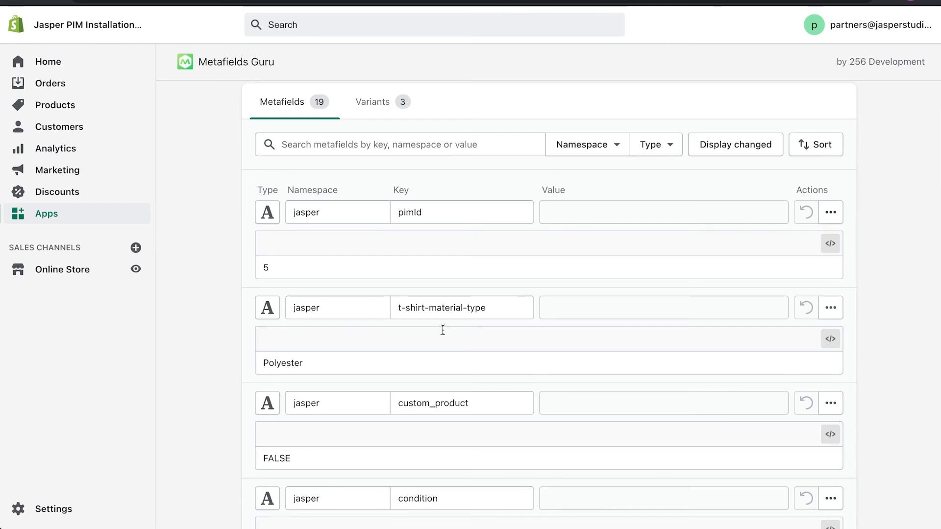
scroll(378, 267, "down", 2)
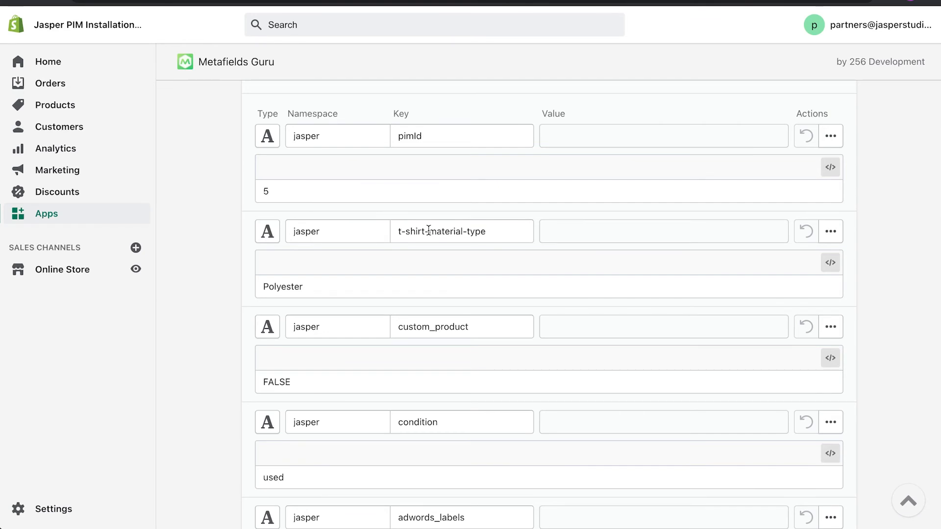
- Switch back to Jasper PIM and open the product list
left_click(360, 1)
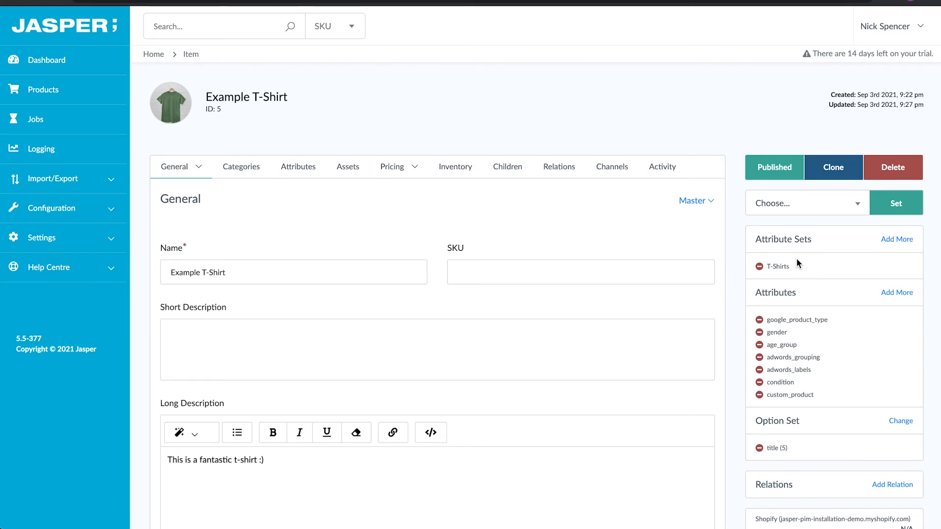
left_click(65, 98)
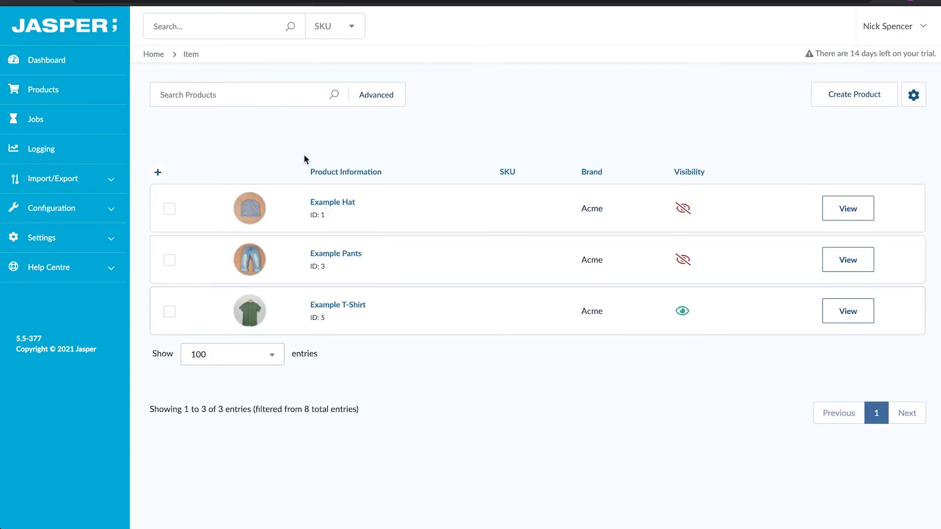
left_click(260, 95)
type("T-Shirt")
key("ctrl+a")
key("BackSpace")
- Create a new product named "Cool T-Shirt"
left_click(850, 95)
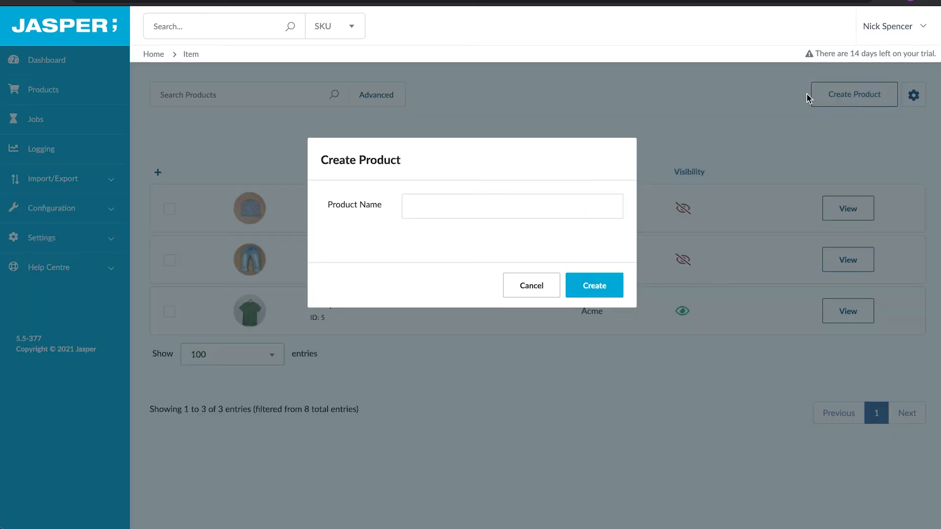
left_click(438, 198)
type("Cool T-Shirt")
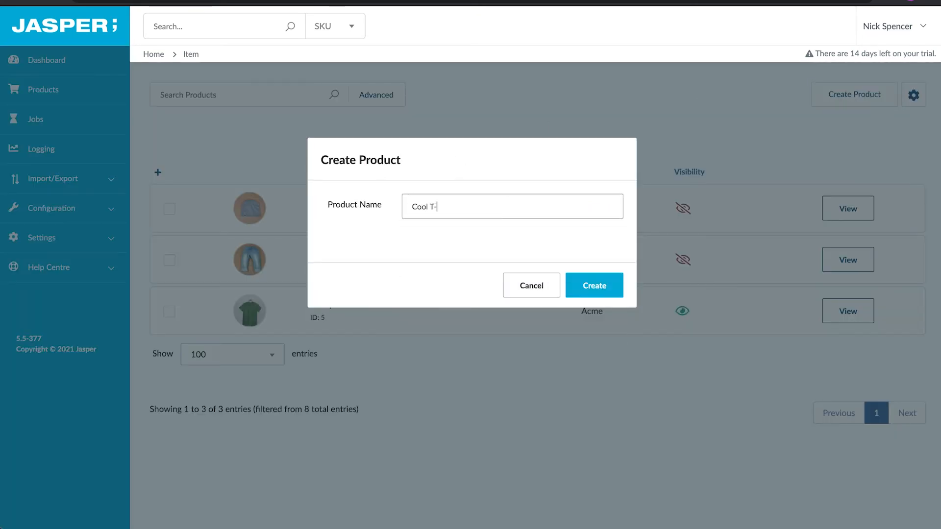
left_click(594, 286)
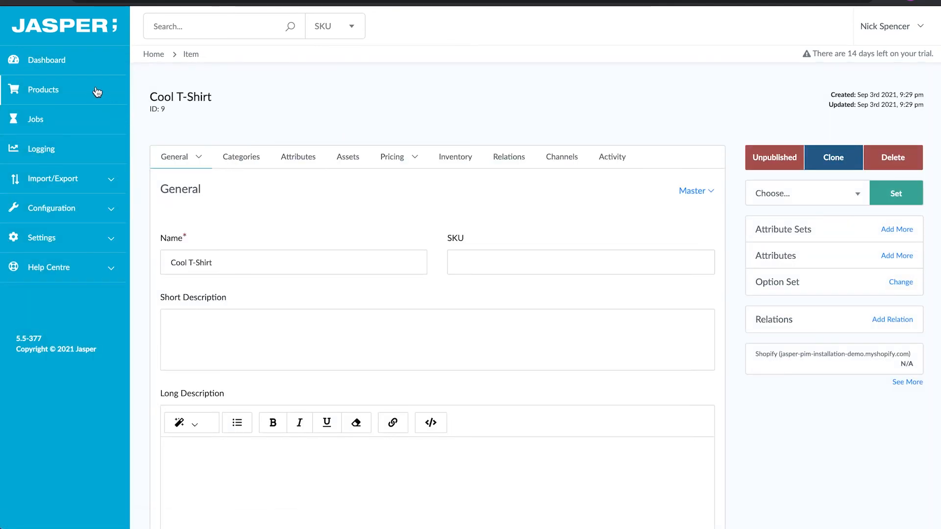
- Return to the product list and search the products for "T-Shirt"
left_click(96, 91)
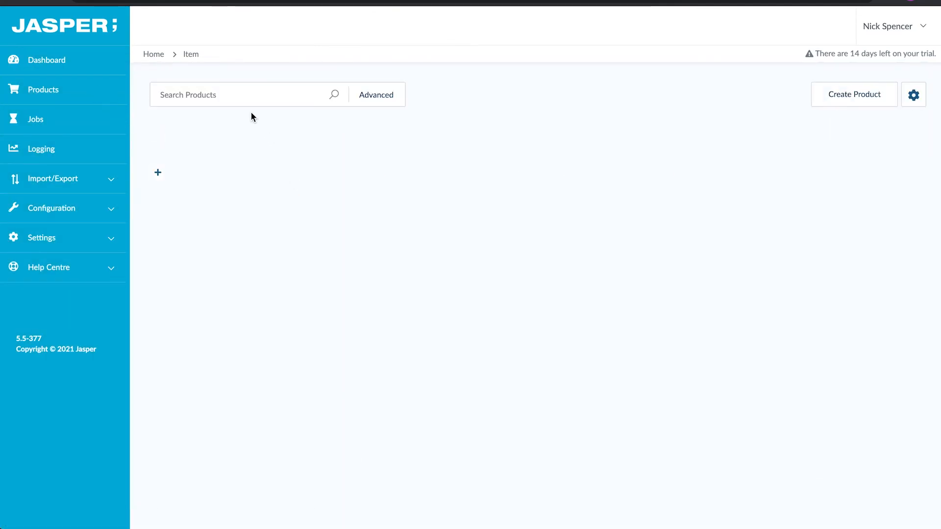
left_click(245, 95)
type("t-s")
key("BackSpace")
key("BackSpace")
key("BackSpace")
type("T-Shirt")
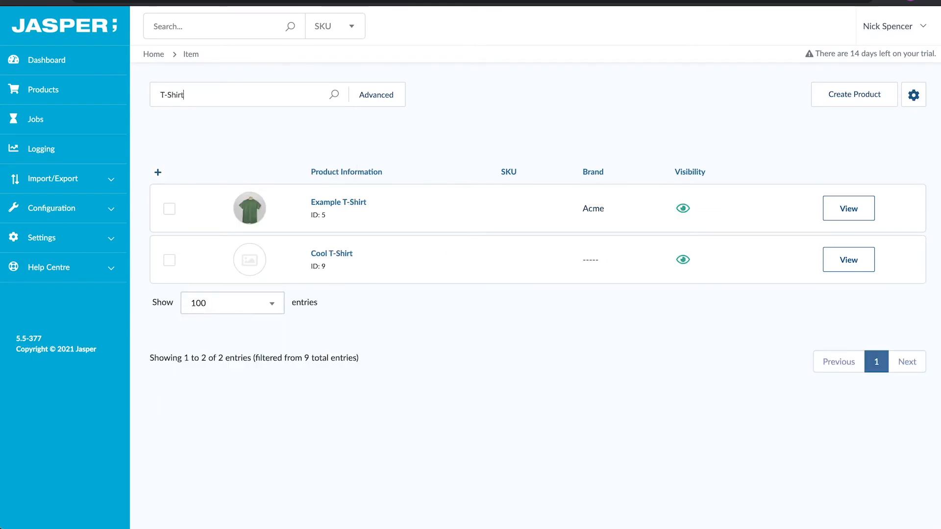
- Review the advanced product search's filters and search criteria, then close them
left_click(397, 96)
scroll(407, 153, "down", 4)
scroll(407, 153, "down", 3)
scroll(407, 153, "up", 6)
scroll(407, 153, "down", 6)
scroll(407, 154, "up", 7)
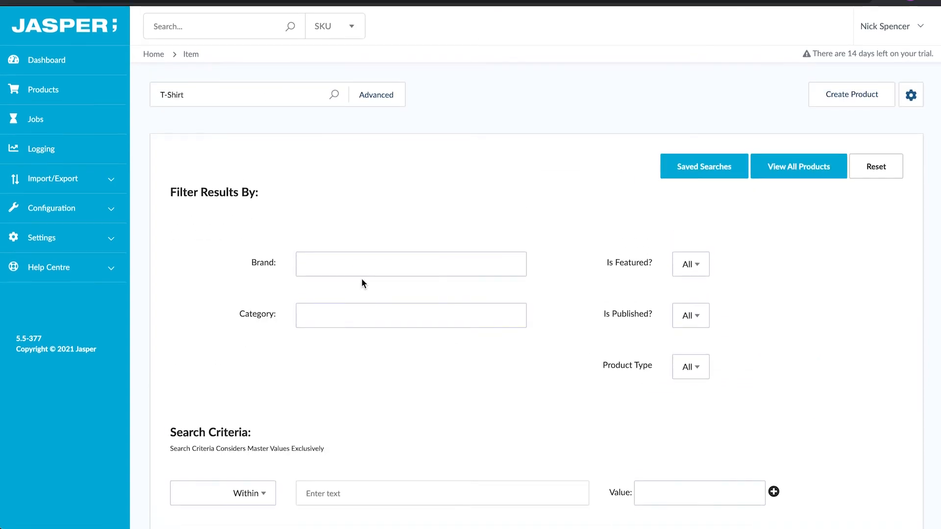
left_click(367, 104)
- Select all T-Shirt search results and add the T-Shirts attribute set to them as a confirmed batch operation
left_click(158, 175)
left_click(160, 196)
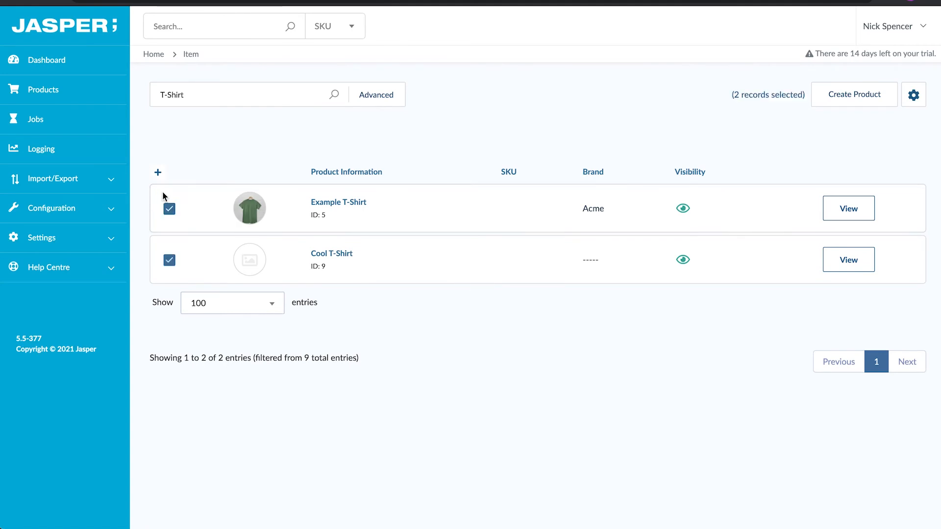
left_click(913, 95)
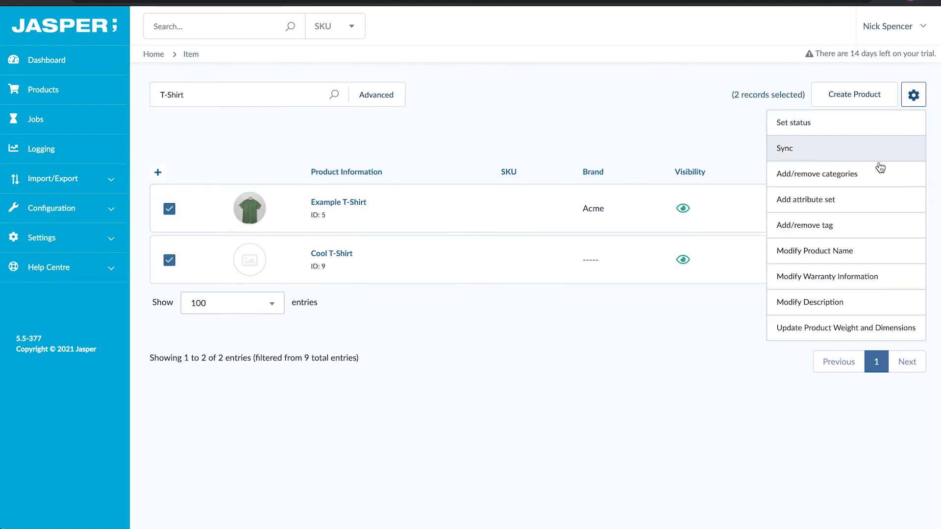
left_click(863, 199)
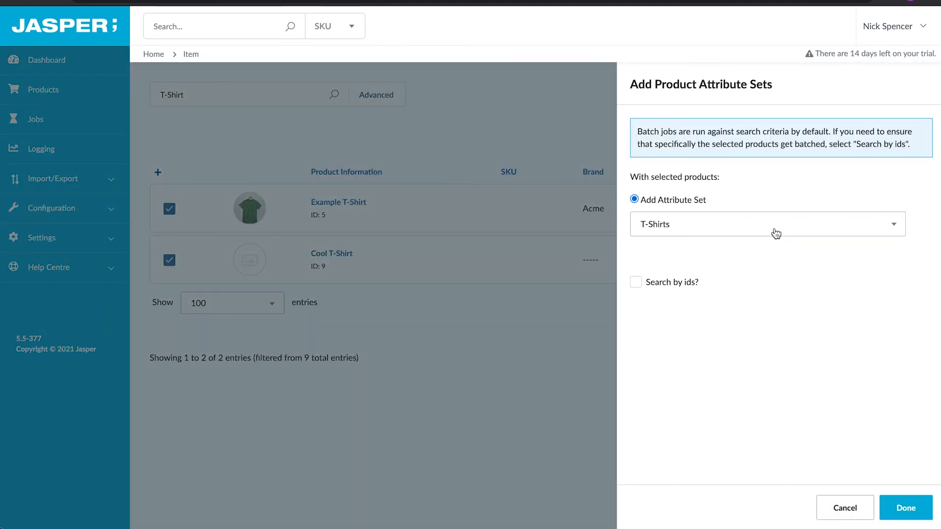
left_click(914, 508)
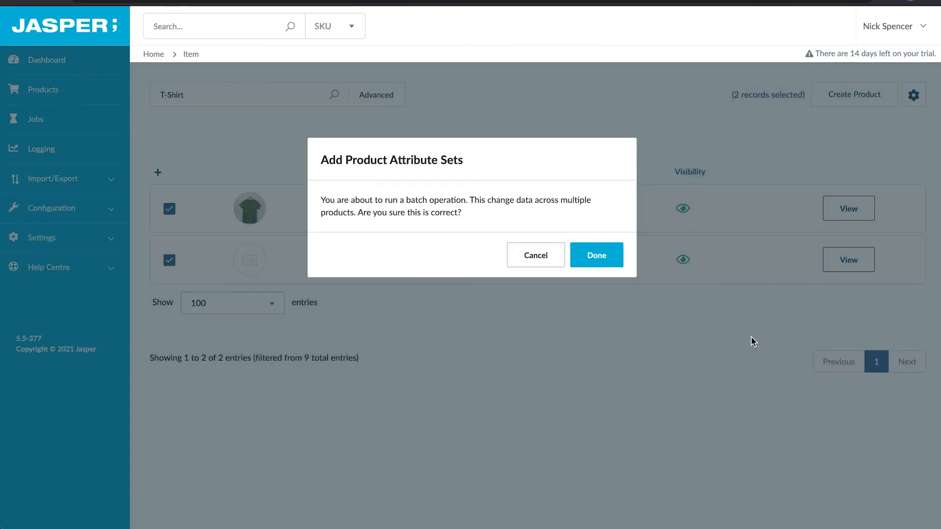
left_click(620, 267)
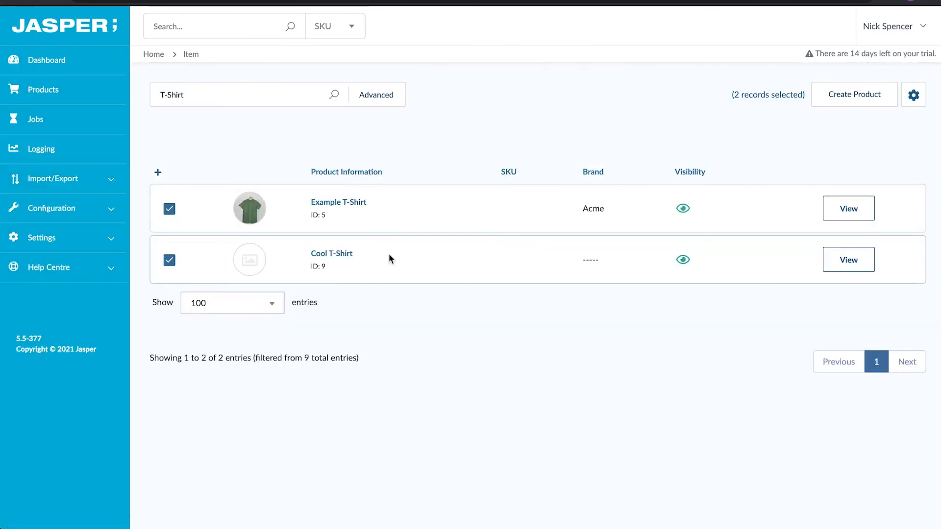
- Open the Cool T-Shirt product and check its attributes for the T-Shirts attribute set's fields
left_click(346, 255)
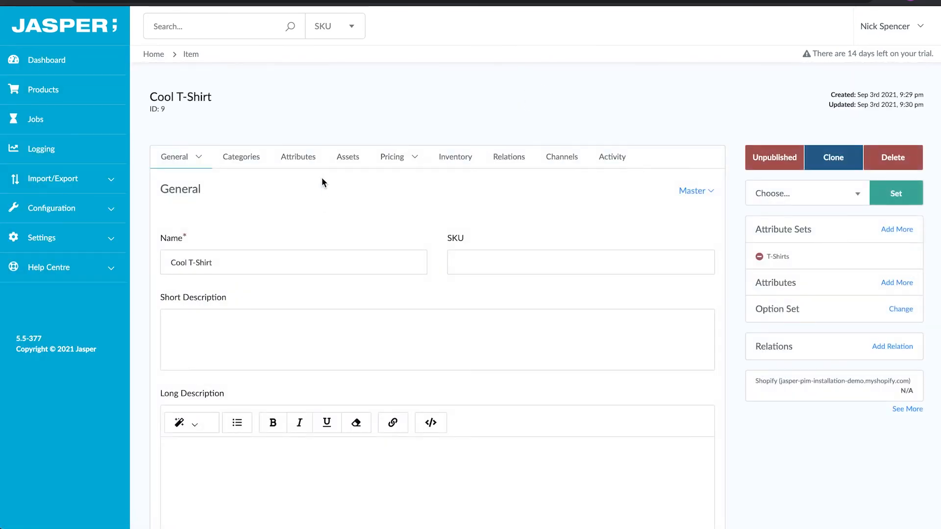
left_click(308, 158)
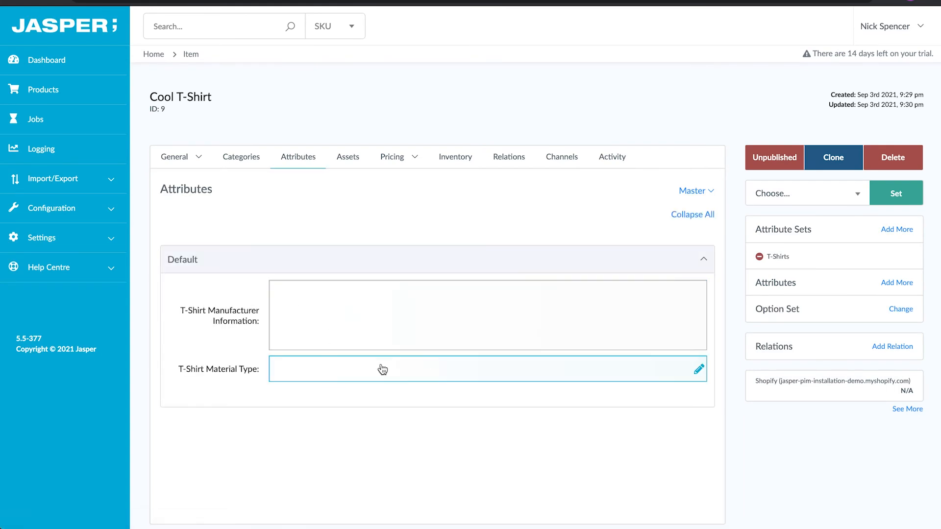